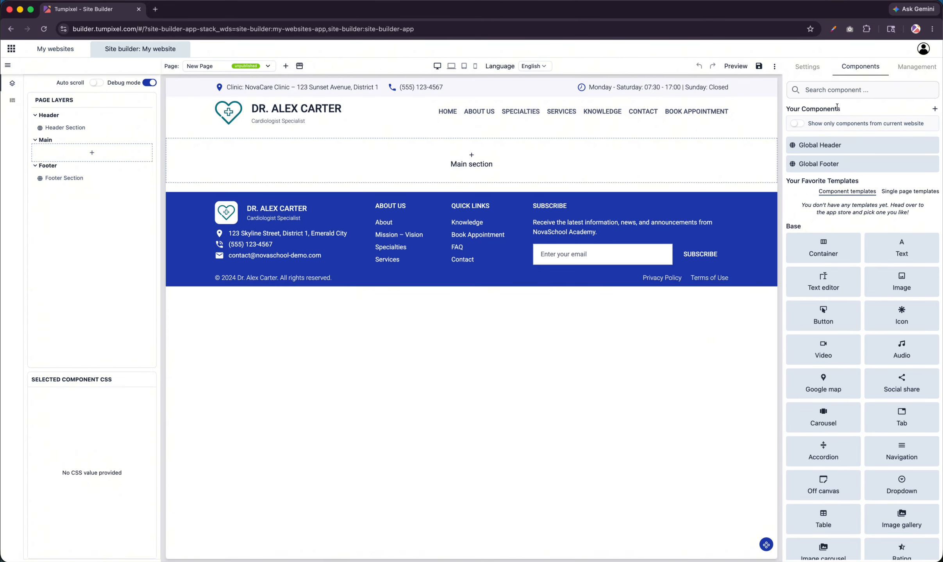
- Look through the base components available for building the page
scroll(847, 163, "down", 3)
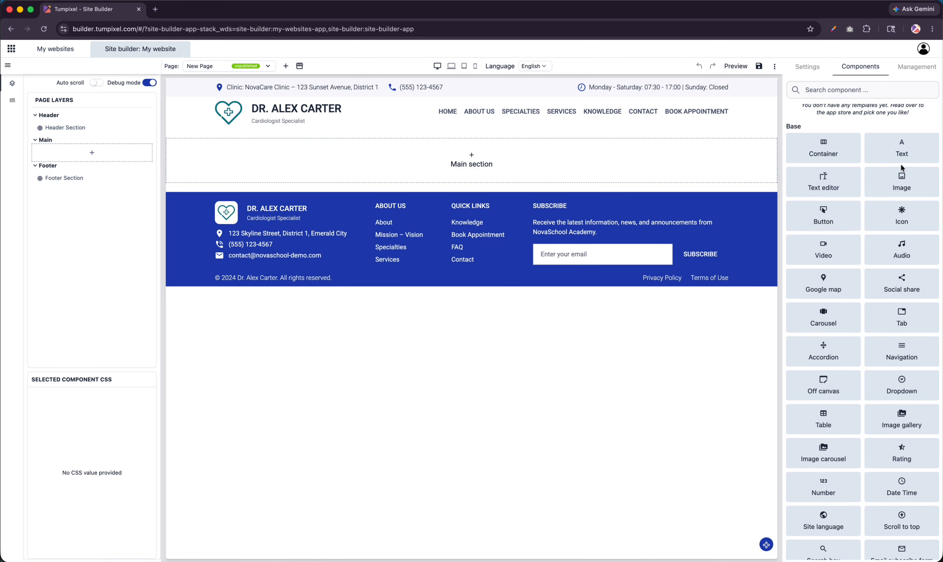
scroll(857, 387, "down", 3)
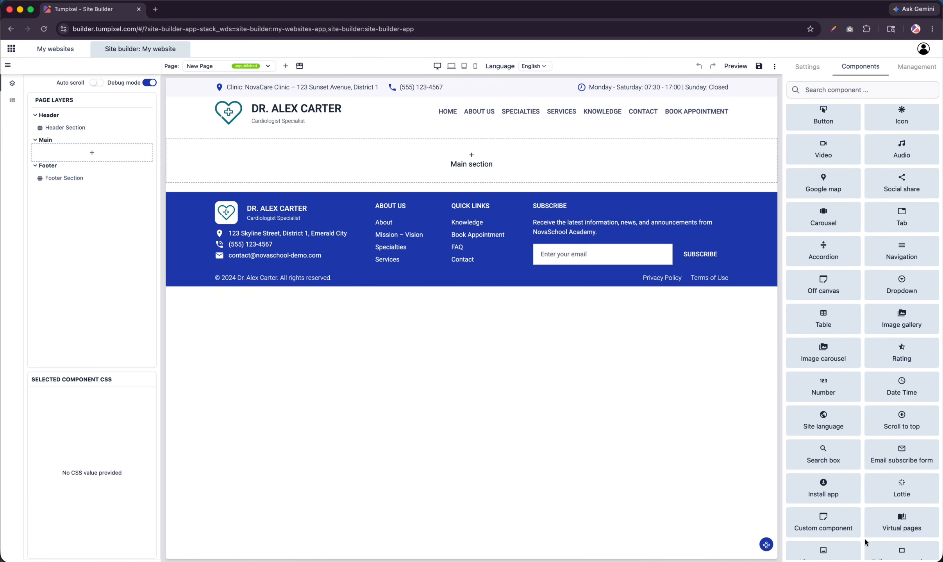
scroll(864, 539, "down", 5)
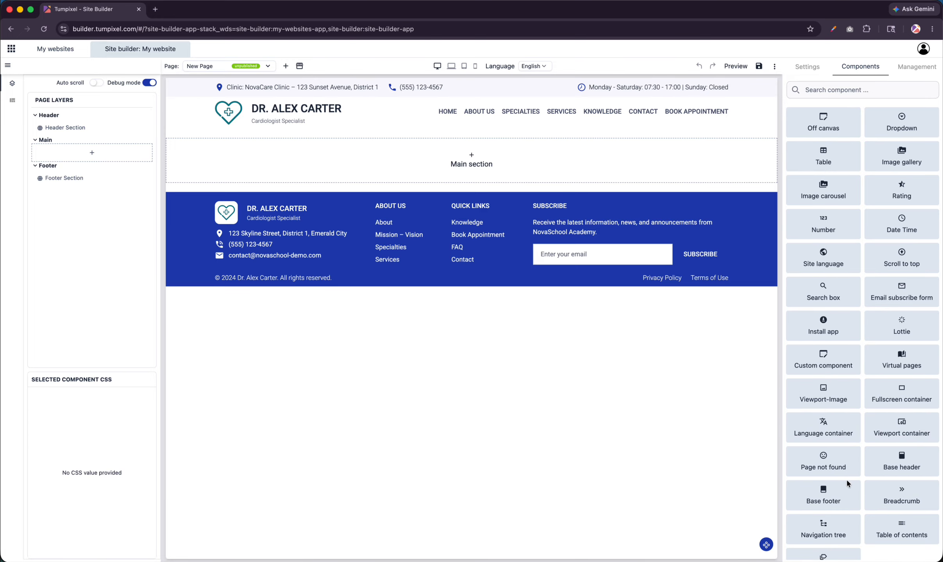
scroll(864, 540, "down", 1)
scroll(824, 468, "up", 12)
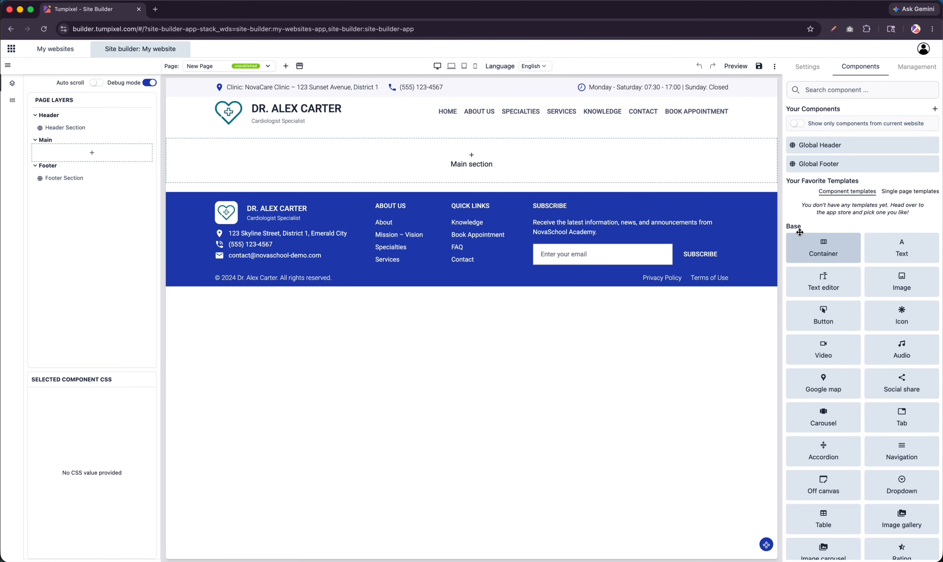
- Add a Container to the empty Main section and apply the two-column Type 1 preset layout
left_click_drag(814, 258, 491, 175)
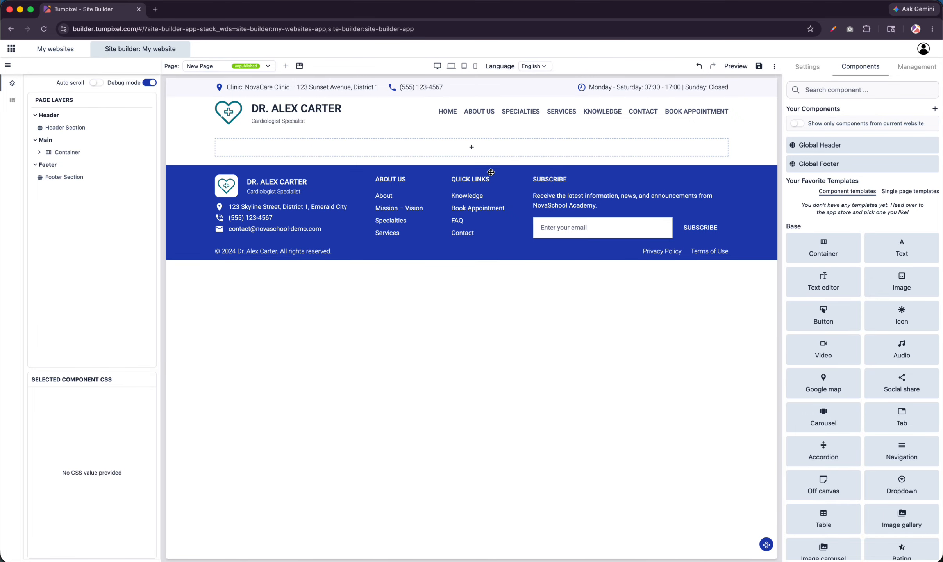
left_click(38, 153)
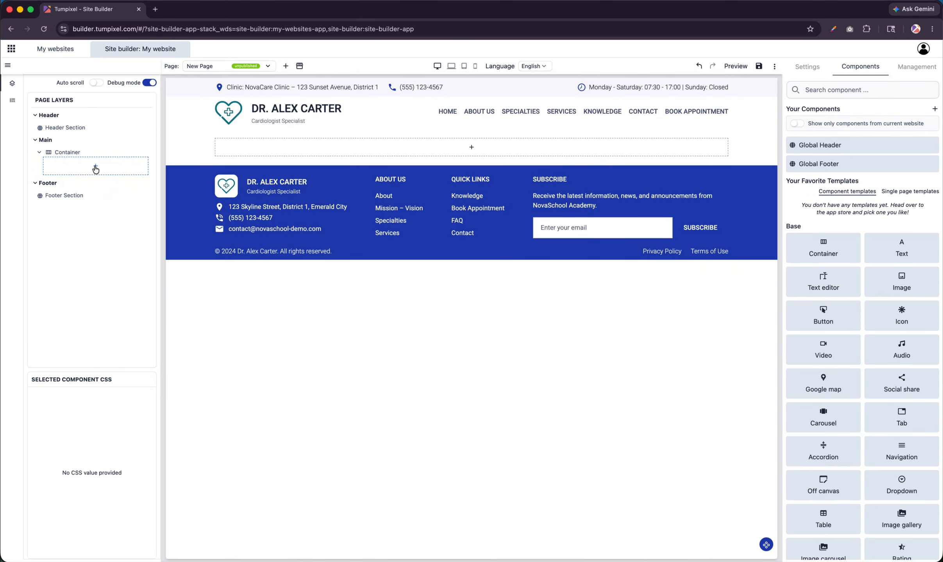
left_click(76, 153)
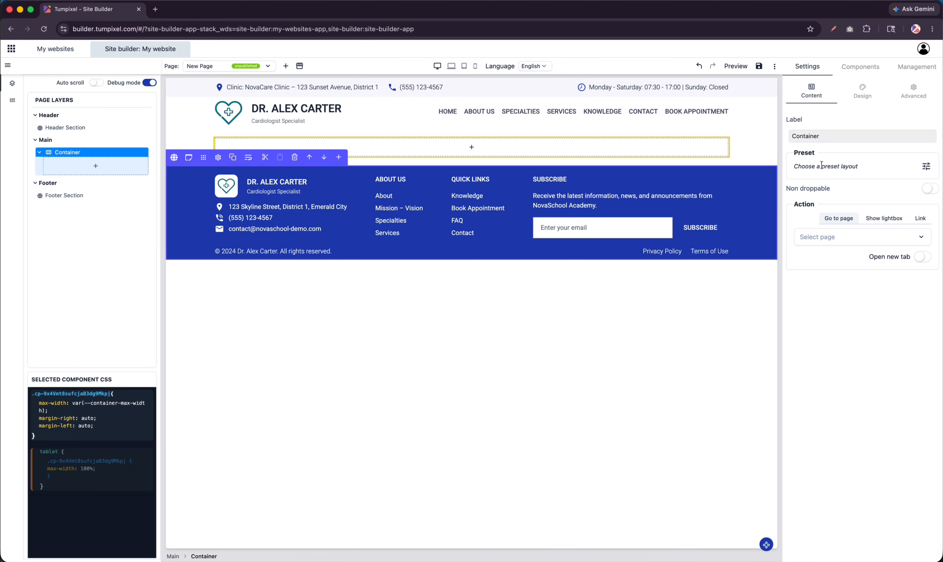
left_click(926, 167)
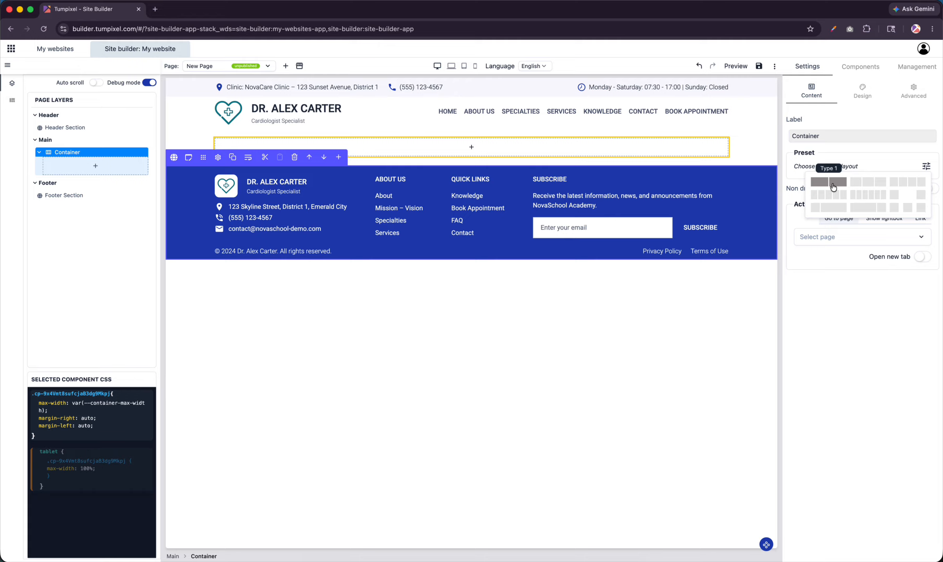
left_click(833, 186)
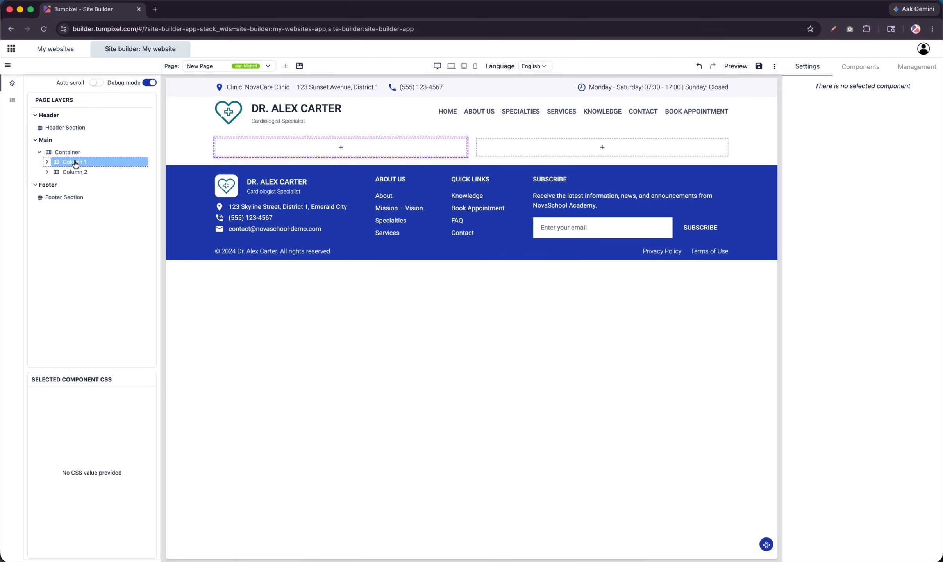
- Expand both columns in the page layers and label their parent container "Hero Banner"
left_click(46, 162)
left_click(47, 191)
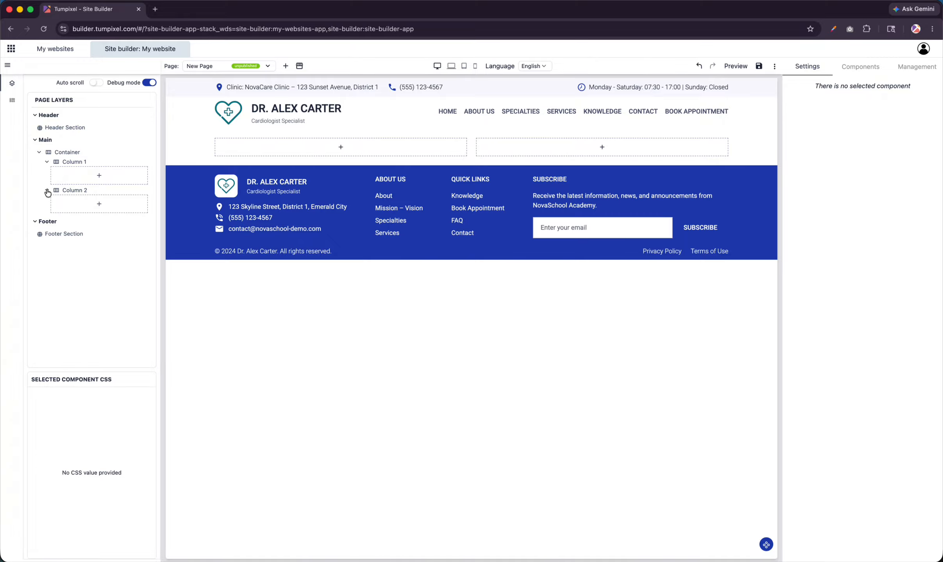
left_click(71, 153)
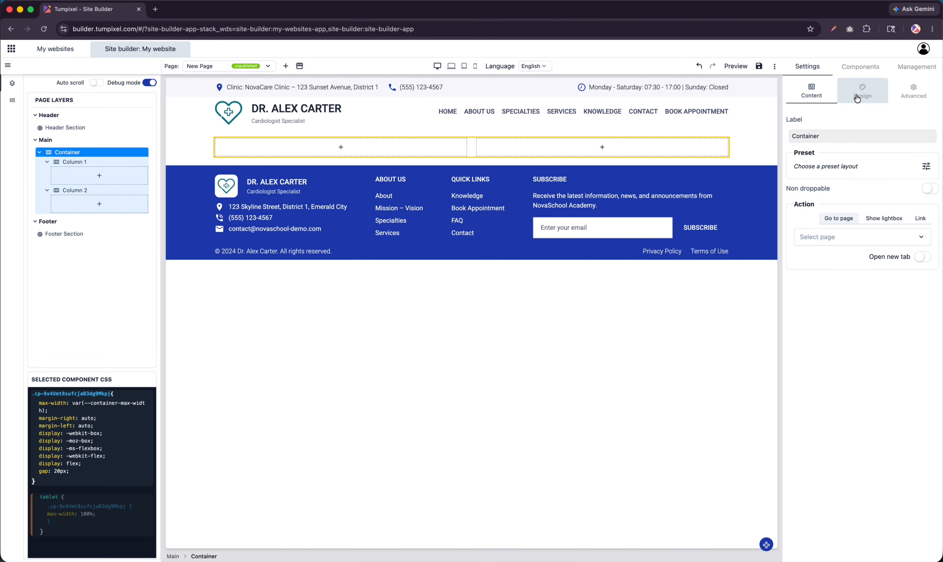
double_click(828, 138)
type("Hero Banner")
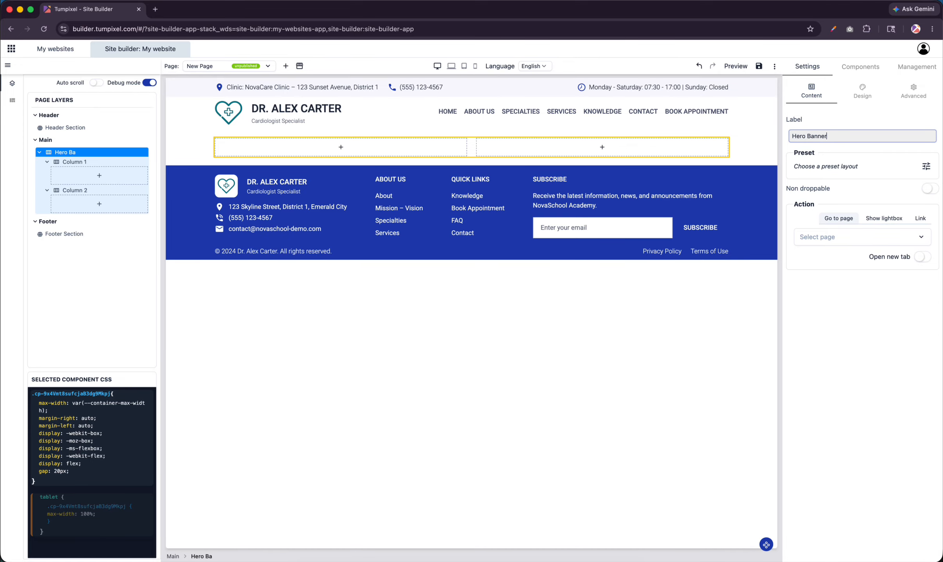
left_click(853, 121)
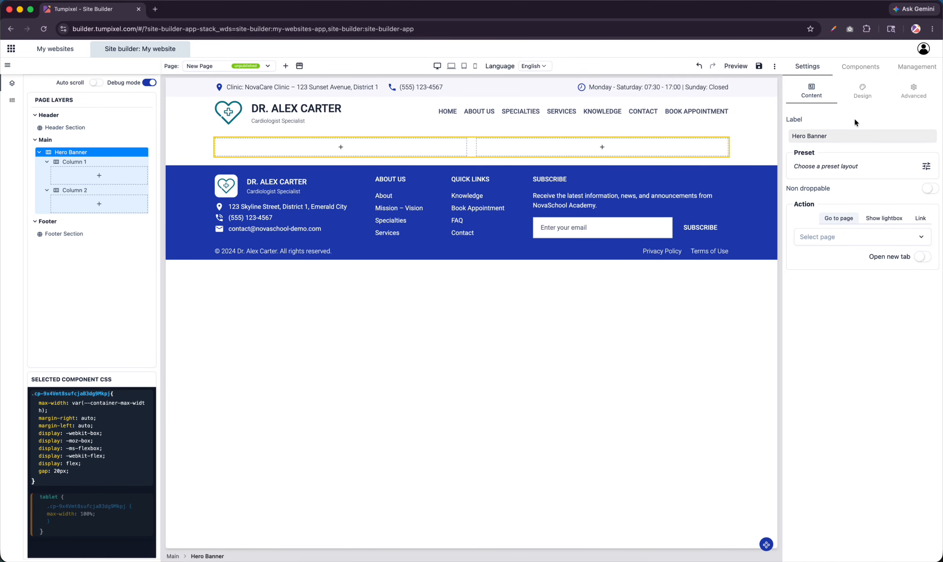
- Add an Image component to Column 1 and a Text component to Column 2 of the Hero Banner
left_click(829, 66)
left_click(854, 70)
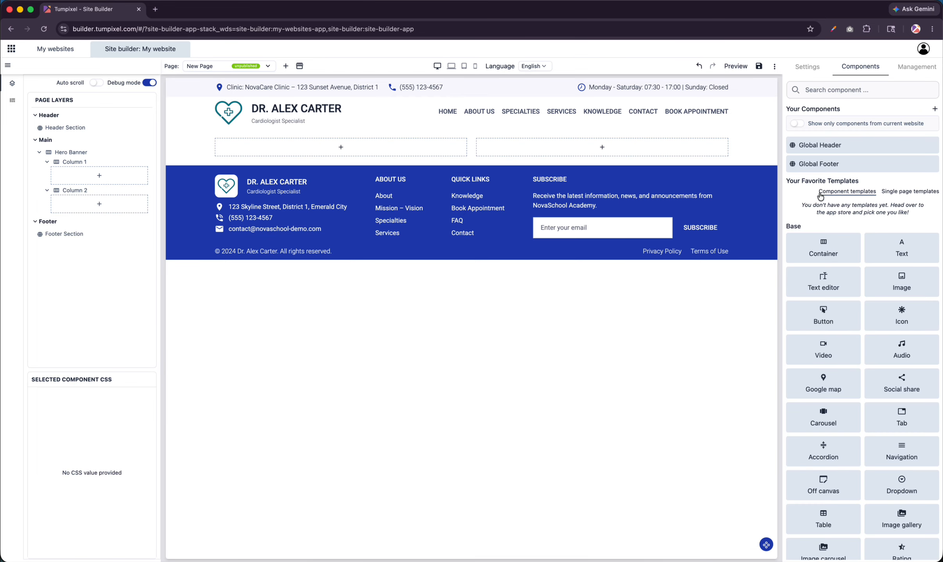
left_click_drag(901, 283, 361, 149)
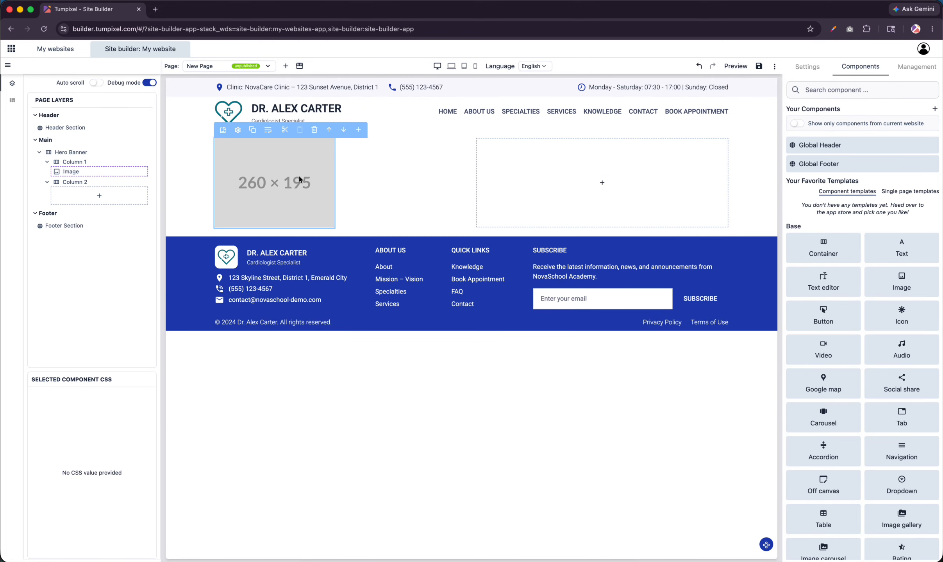
left_click(600, 183)
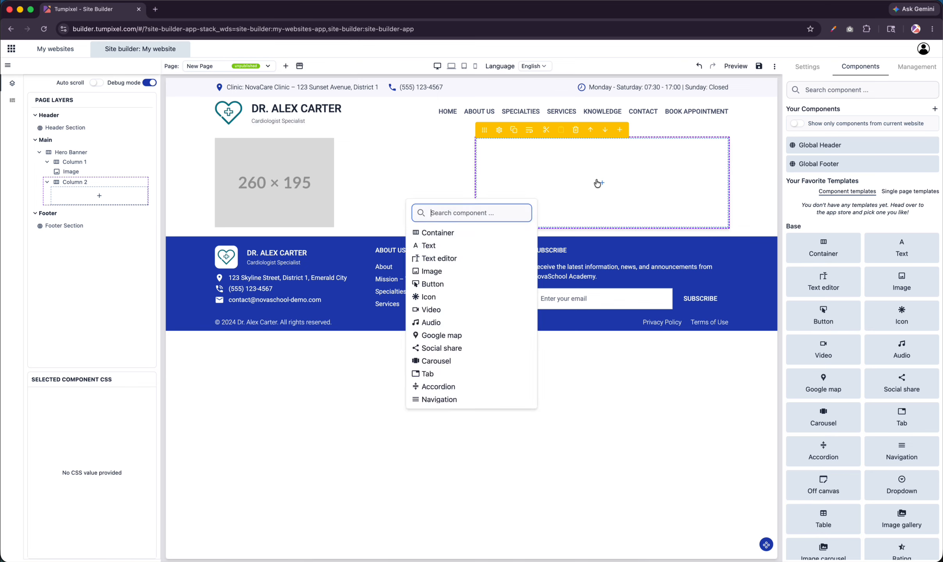
left_click(429, 245)
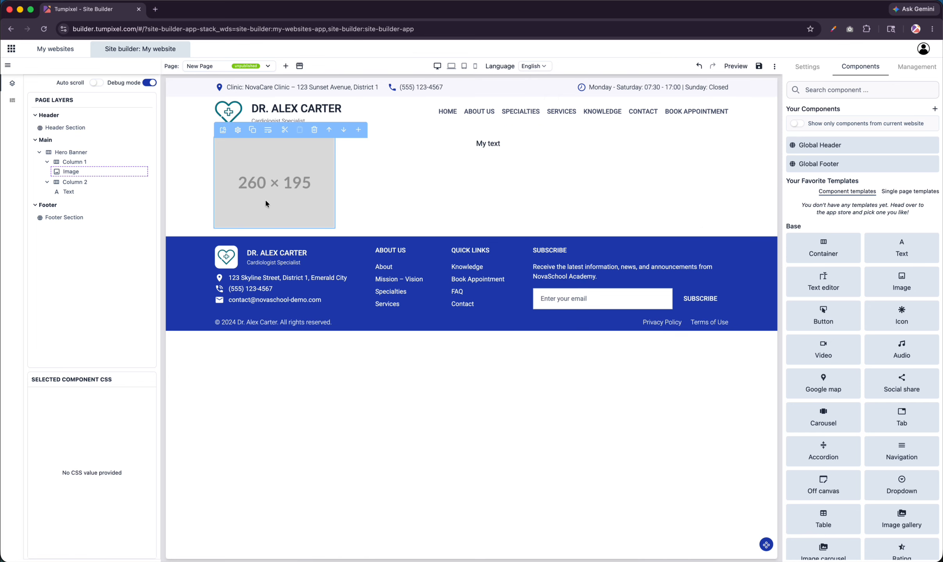
- Set the width of the image in Column 1 to 100%
left_click(238, 131)
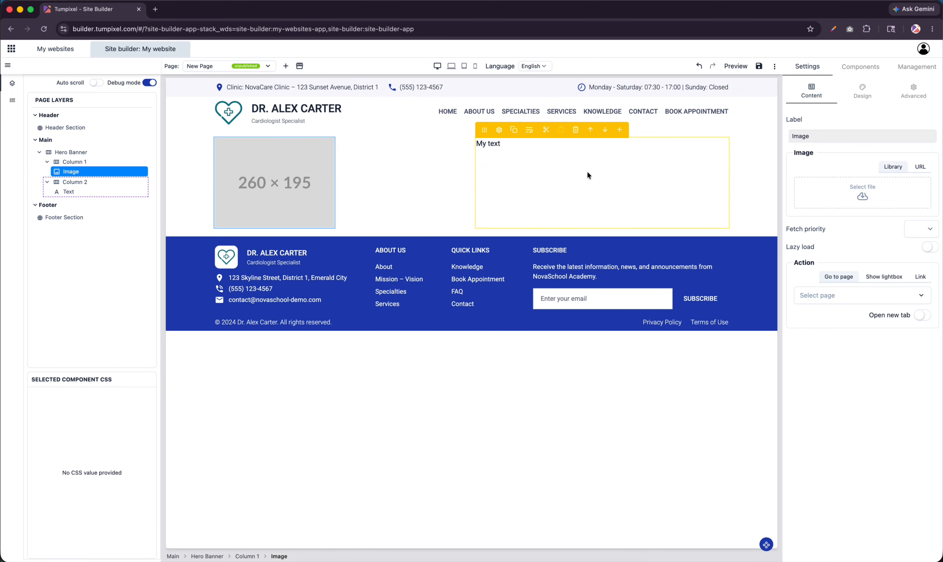
left_click(862, 92)
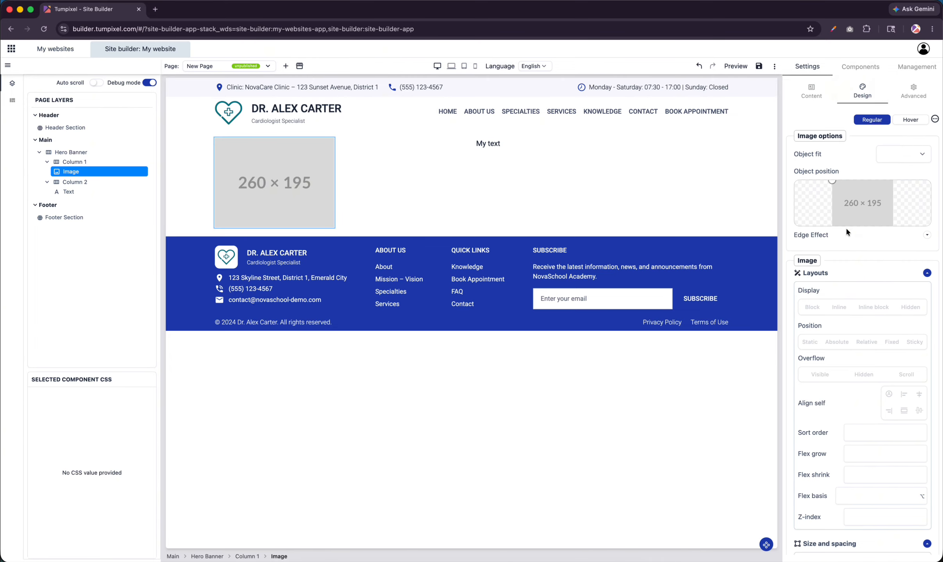
scroll(845, 228, "down", 10)
left_click(854, 231)
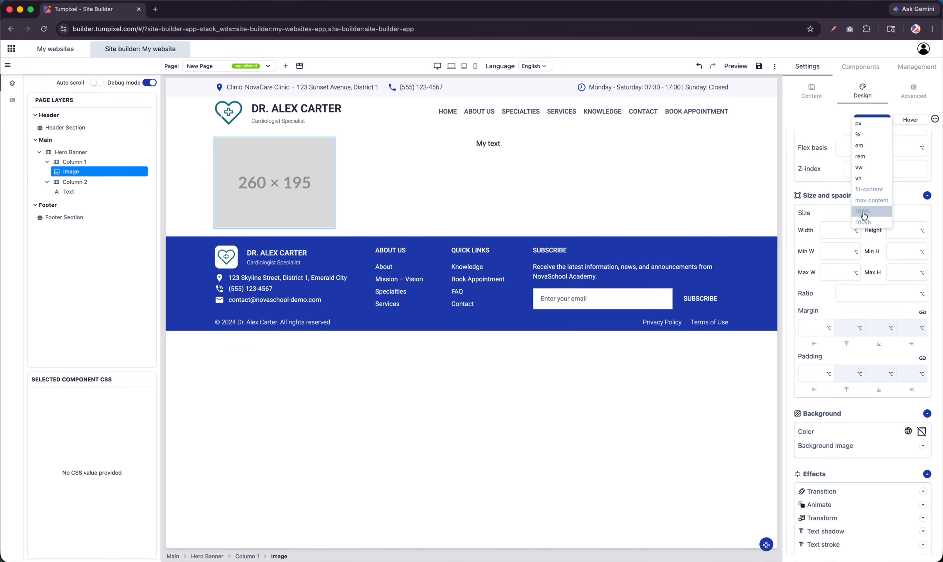
left_click(863, 214)
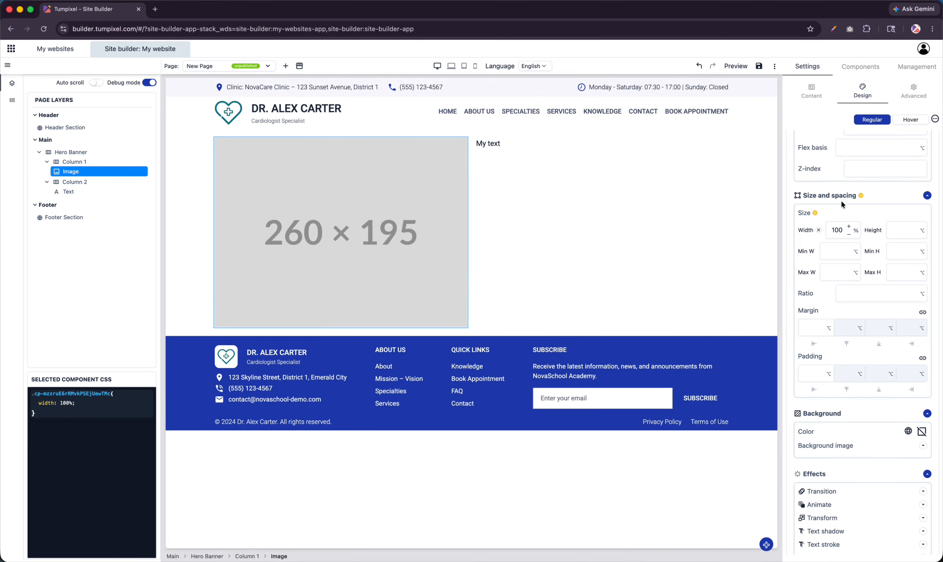
- Try to select a library file as the source of the Column 1 image
scroll(833, 200, "up", 10)
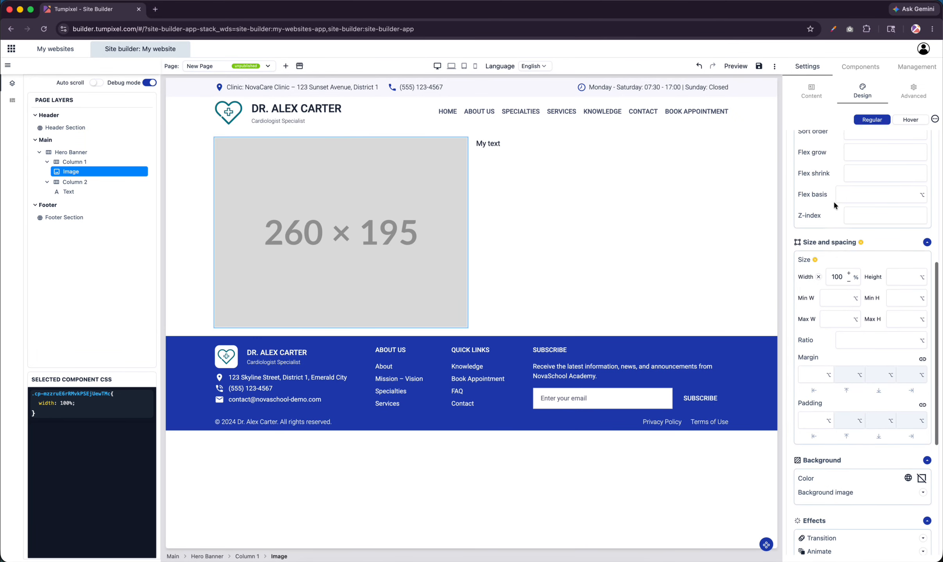
left_click(812, 93)
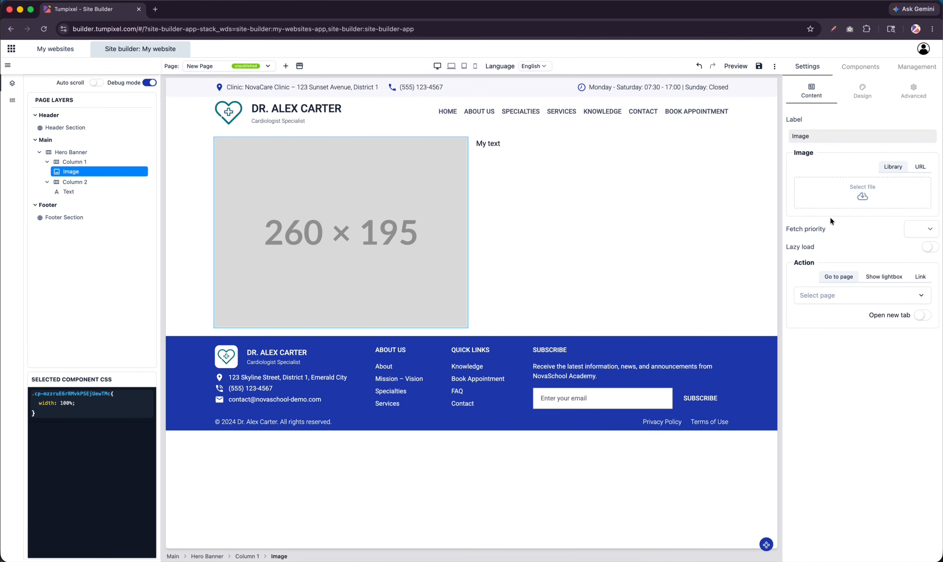
left_click(862, 198)
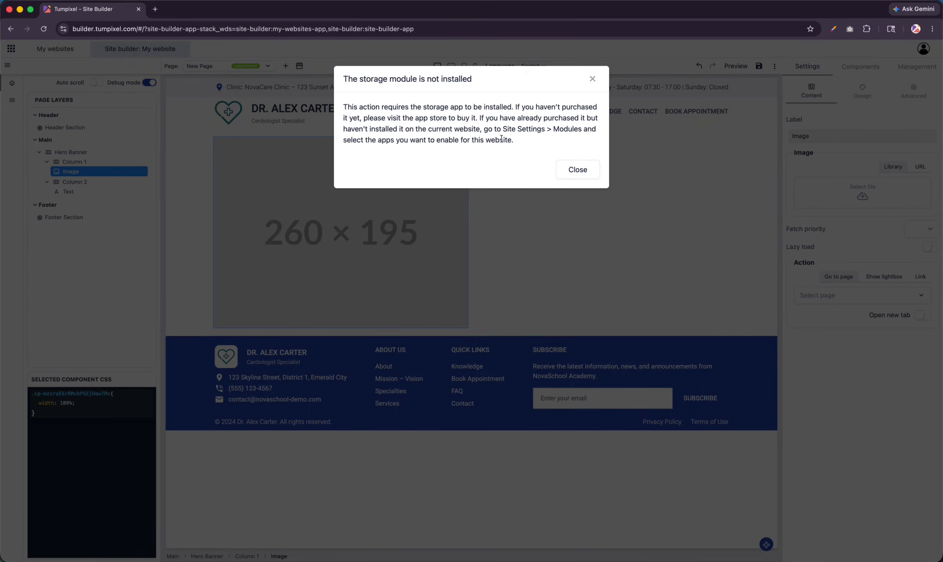
left_click(564, 167)
- Check the account's active applications for the Storage app, and return to the site builder for My website
left_click(917, 55)
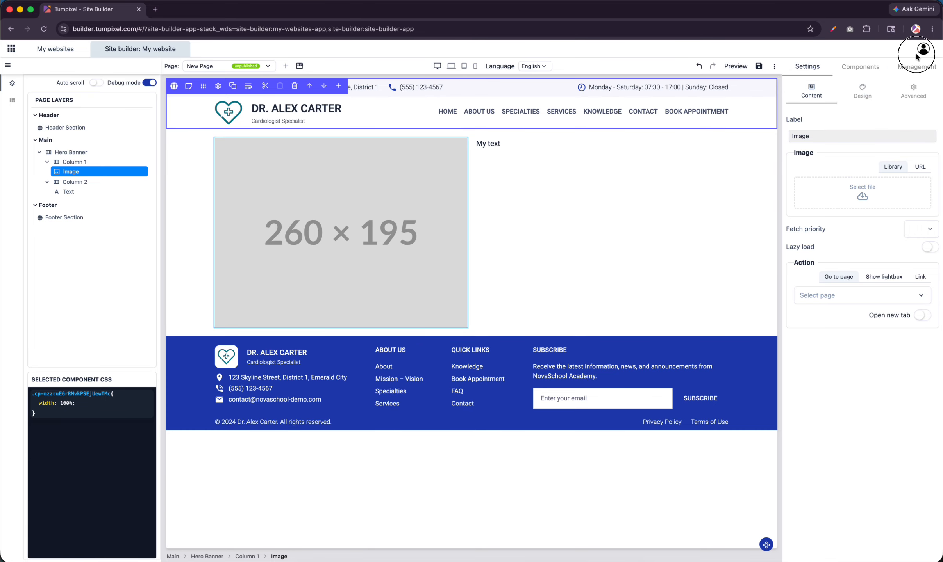
left_click(866, 129)
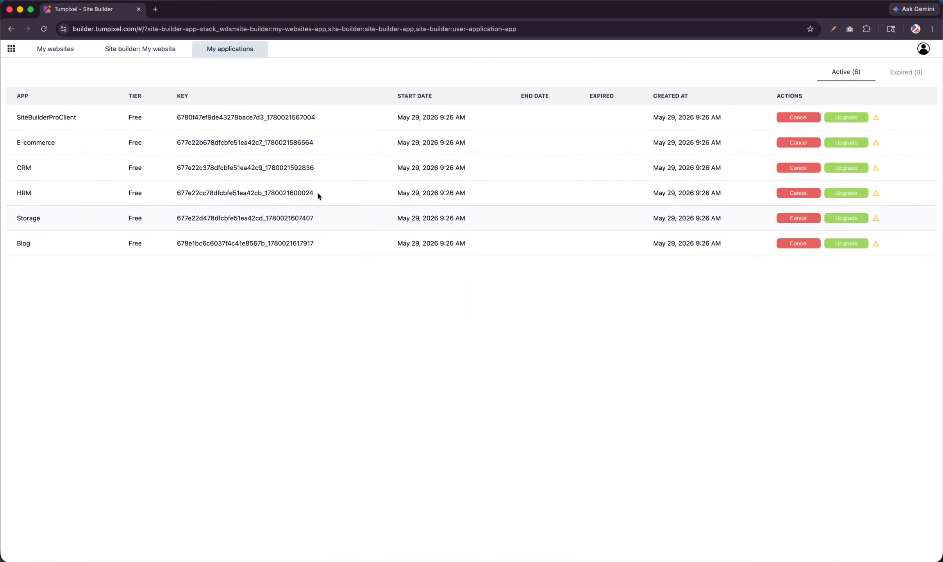
double_click(30, 219)
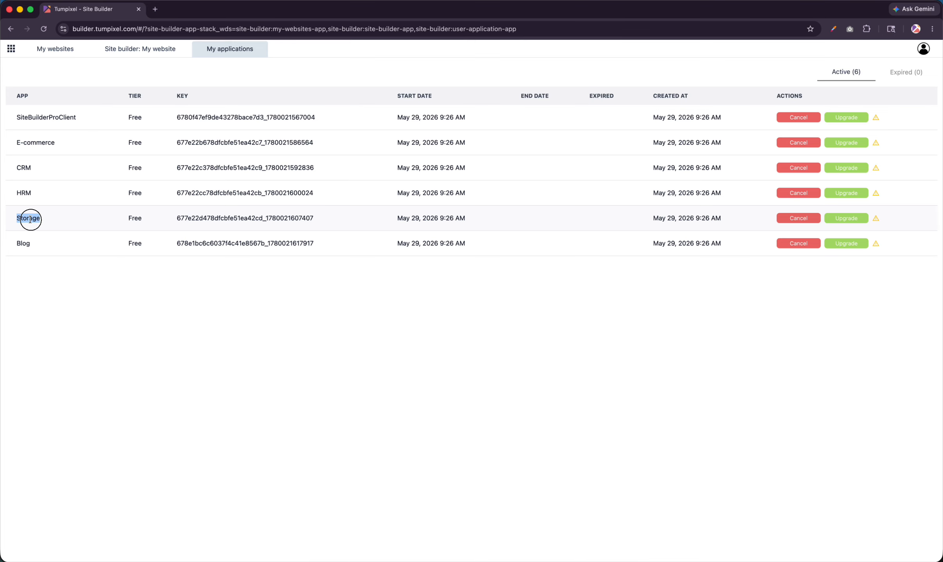
left_click(154, 53)
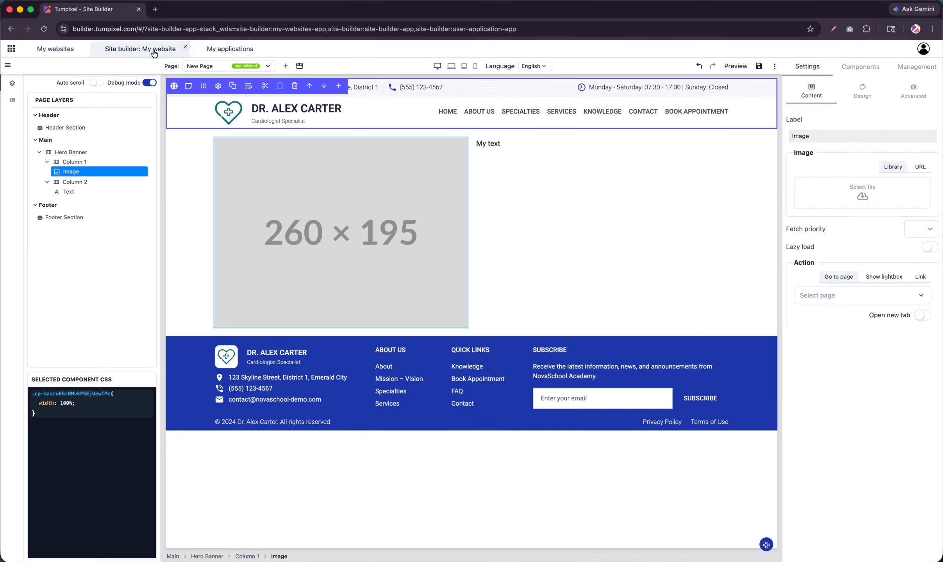
- Enable the Storage module in the website's site settings and save the module selection
left_click(774, 68)
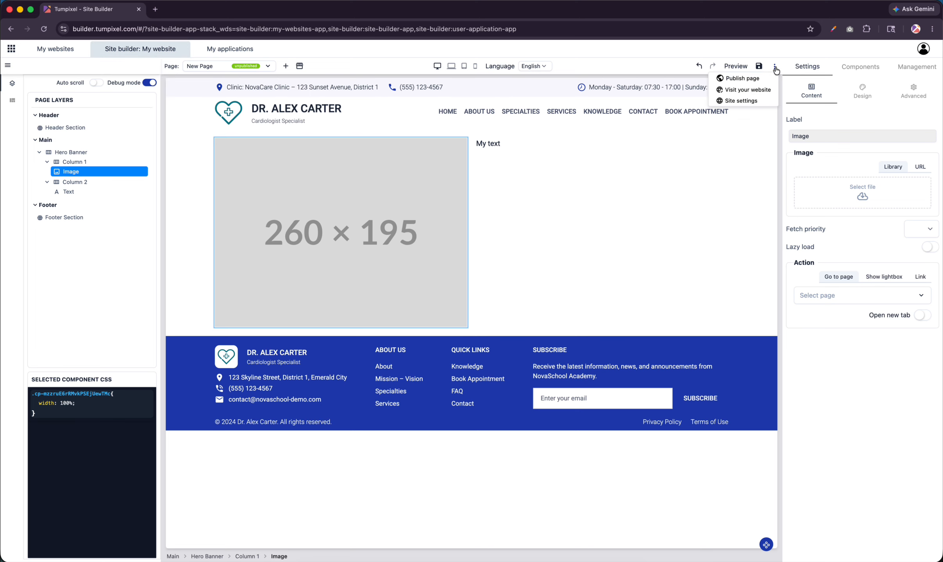
left_click(741, 101)
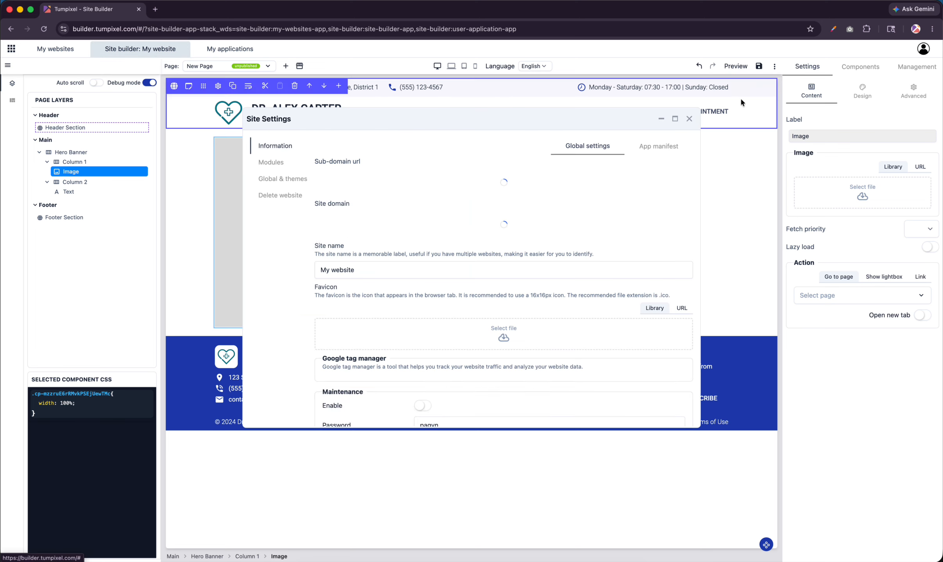
left_click(290, 169)
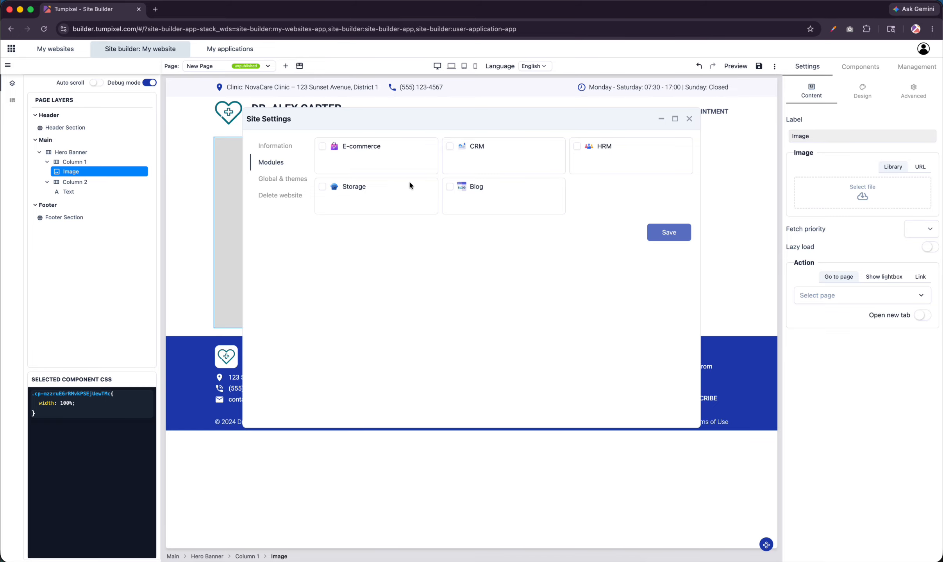
left_click(322, 187)
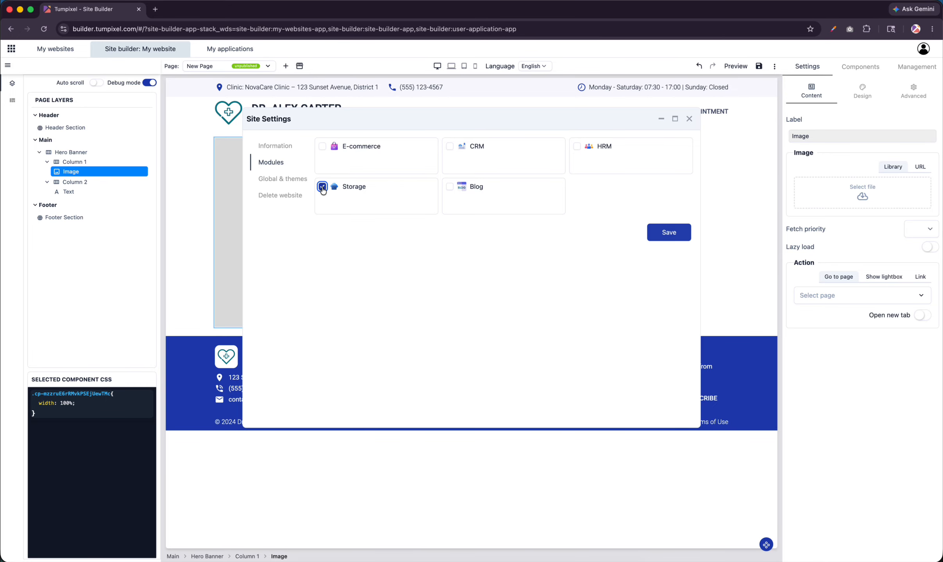
left_click(663, 230)
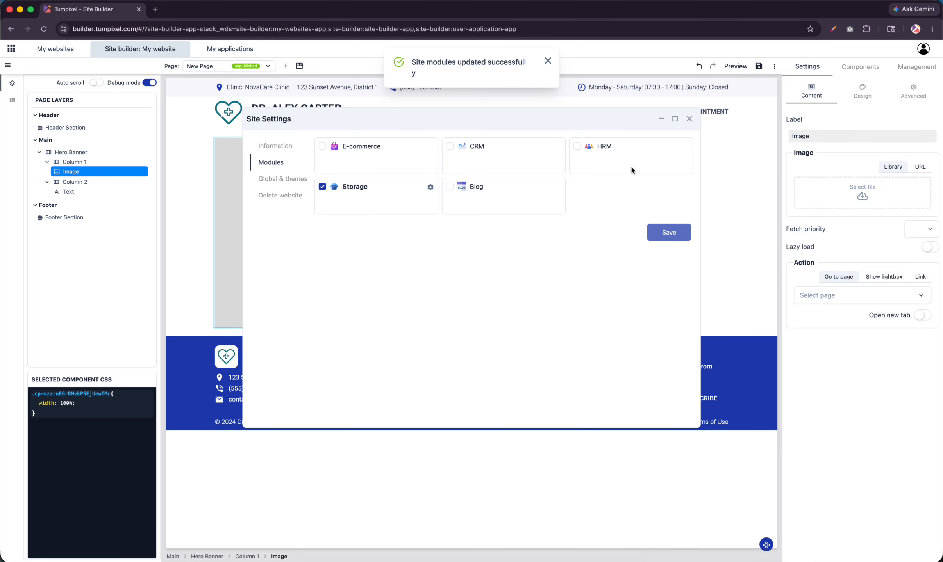
left_click(689, 119)
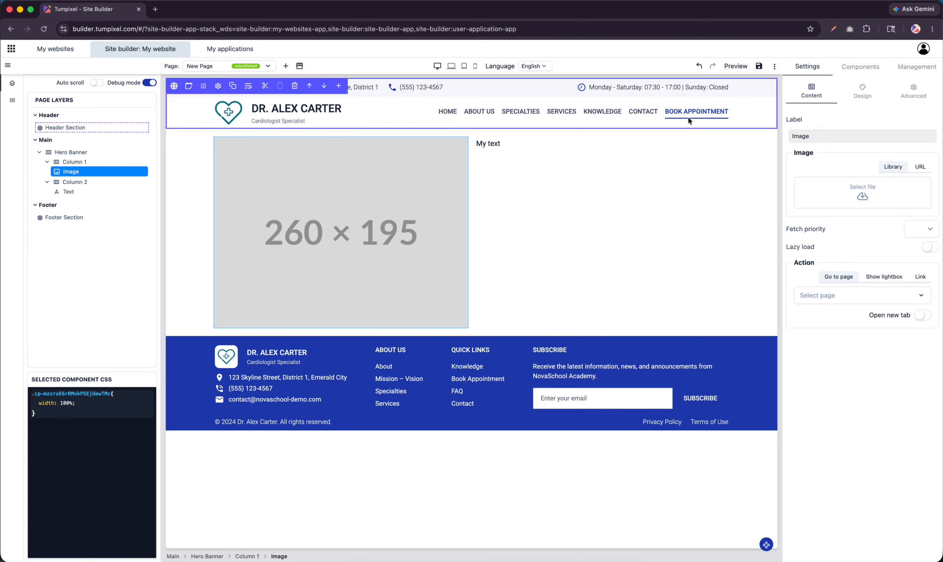
- Open Storage Management for the website and create a folder named Images in My cloud storage
left_click(913, 69)
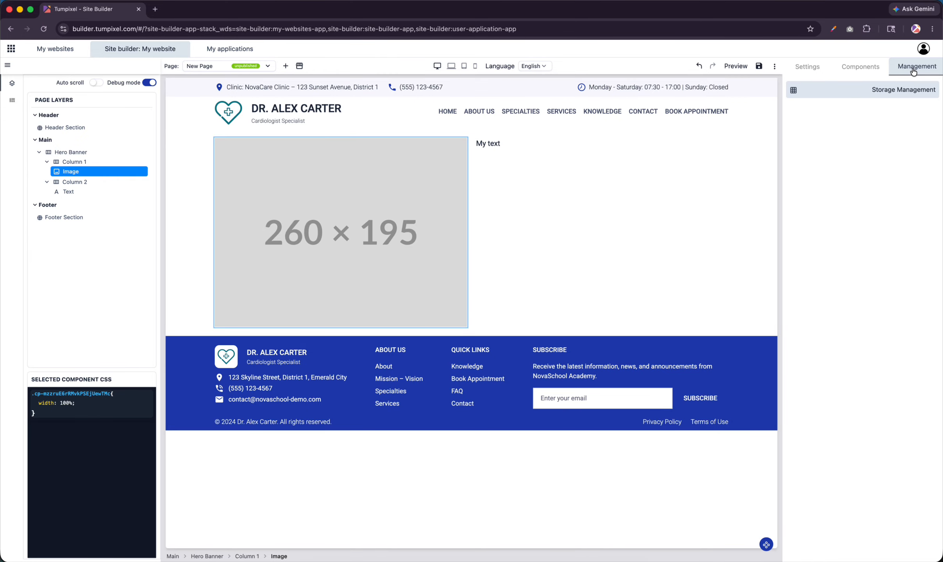
left_click(892, 91)
left_click(525, 121)
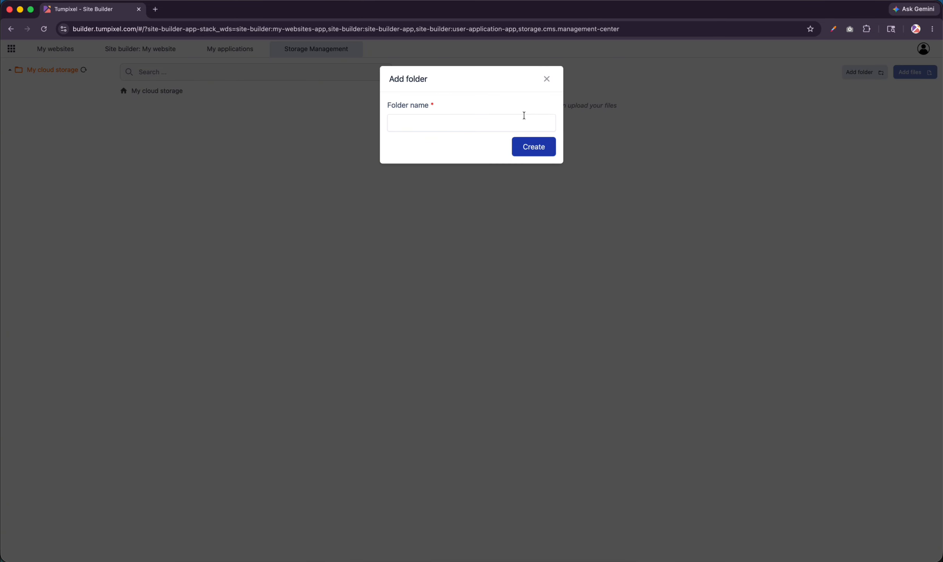
left_click(446, 120)
type("Image")
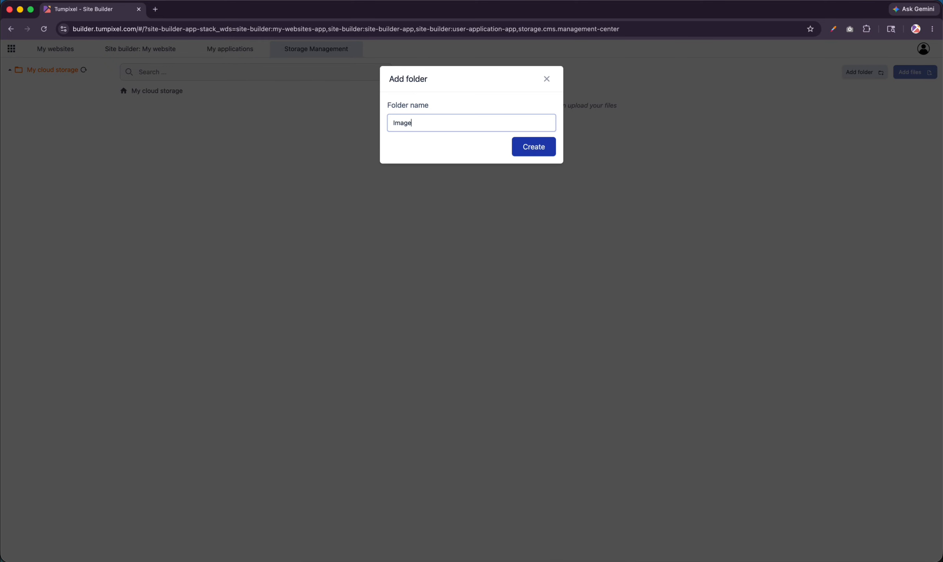
type("s")
left_click(535, 156)
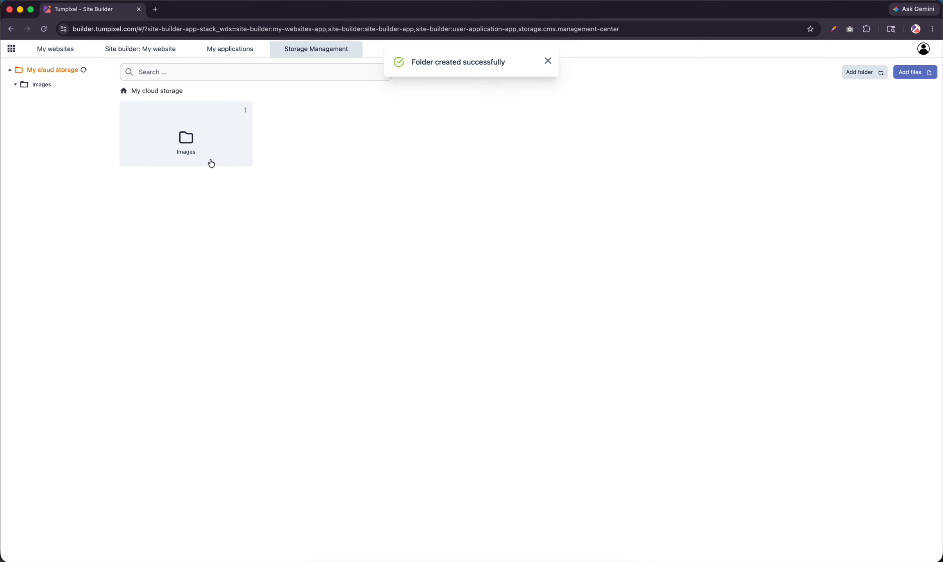
- Open the Images folder and add pexels-pixabay-33545.jpg from the demo-data images folder to a new image upload
double_click(196, 143)
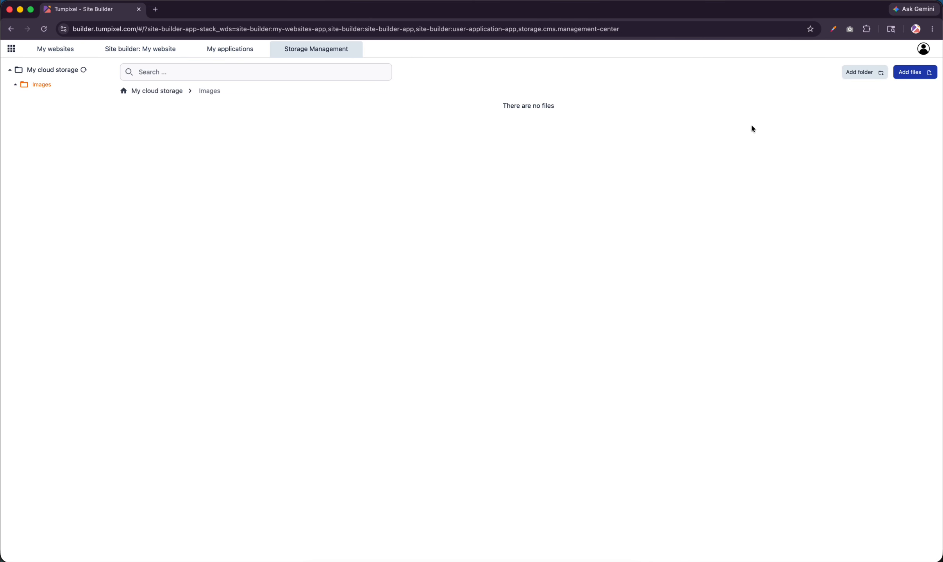
left_click(921, 72)
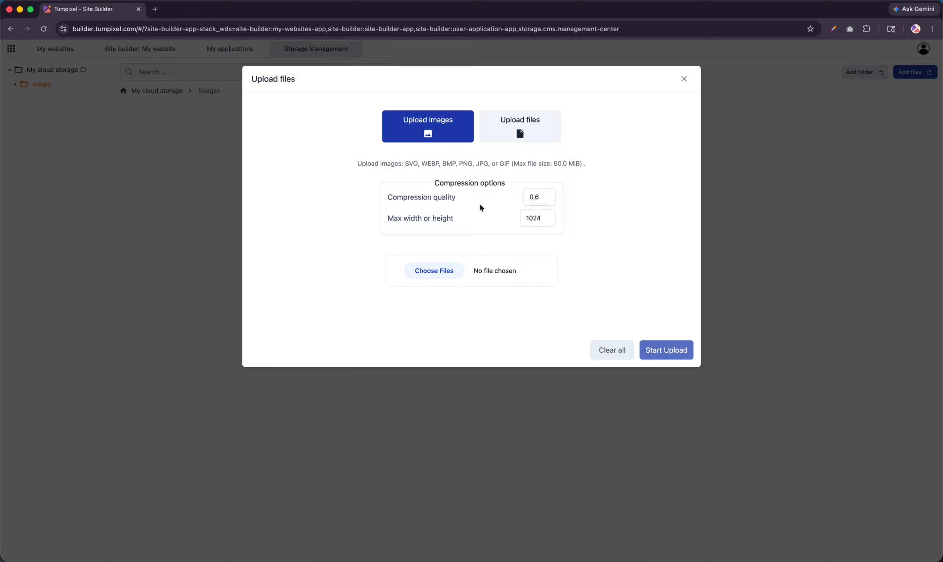
left_click(439, 272)
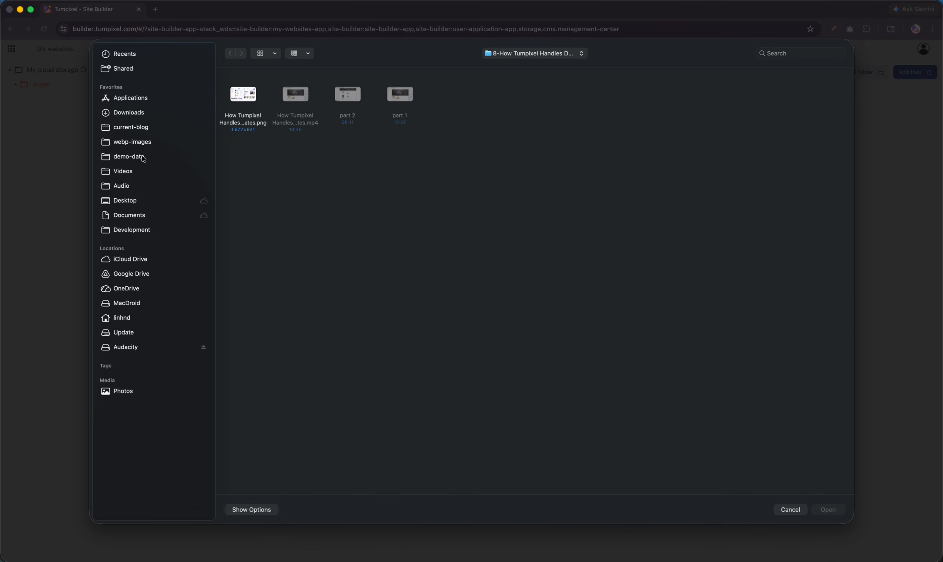
left_click(160, 156)
double_click(561, 94)
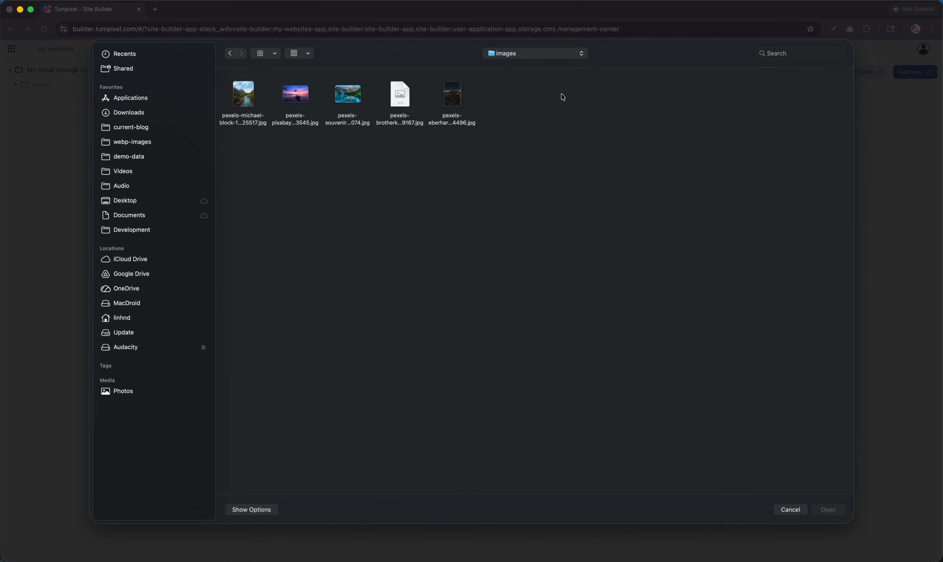
double_click(295, 95)
scroll(448, 244, "down", 3)
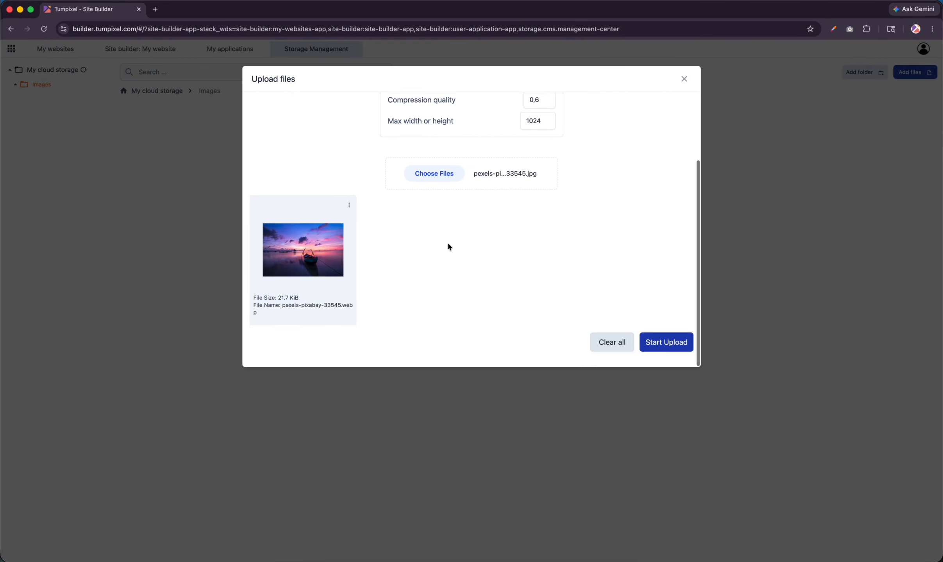
- Add pexels-brotherkehn-3849167.jpg to the same upload and upload both images to the Images folder
scroll(401, 224, "up", 3)
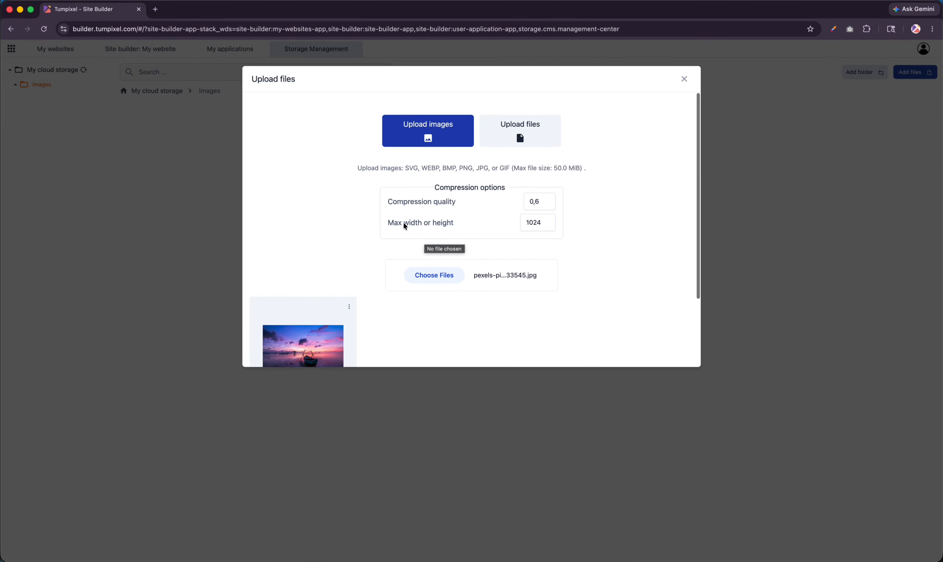
left_click(434, 275)
double_click(404, 91)
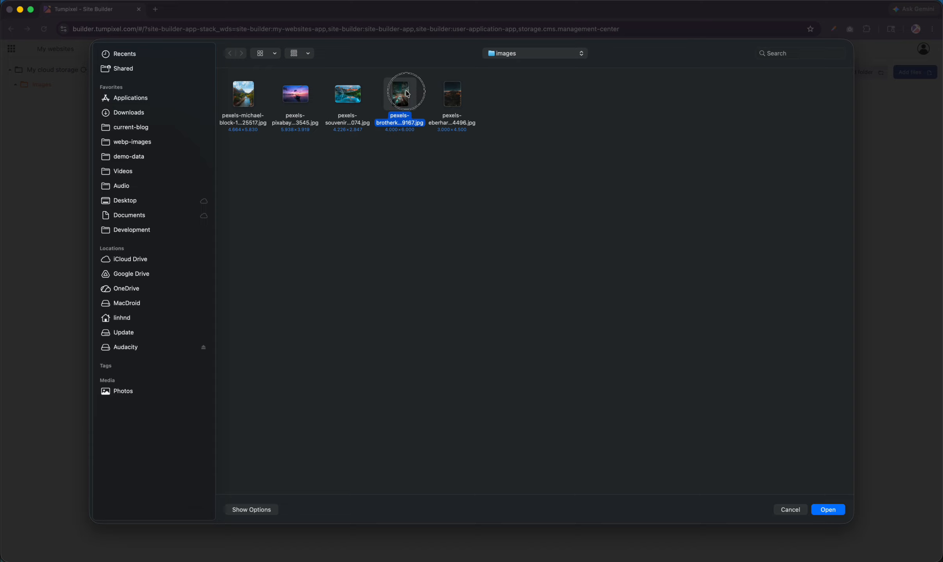
scroll(480, 220, "down", 3)
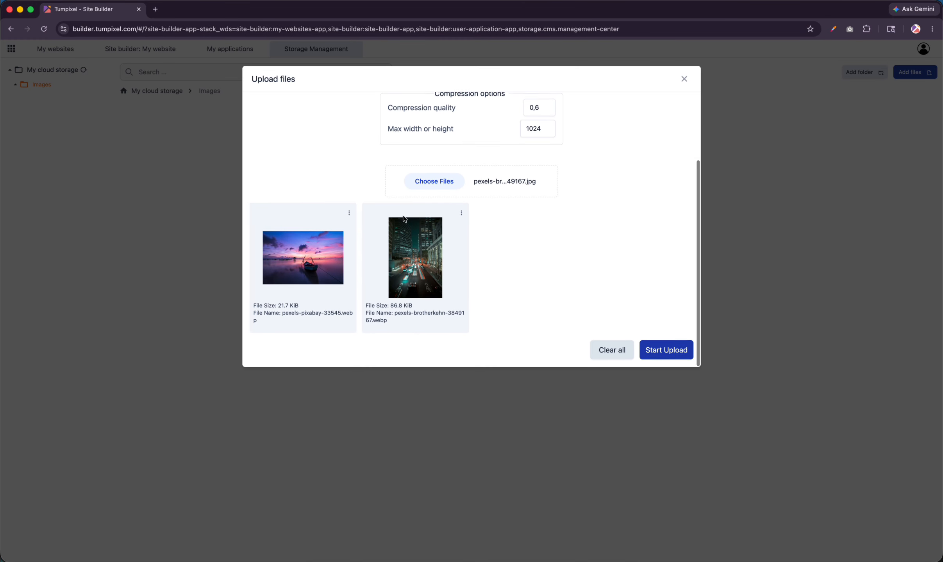
left_click(669, 351)
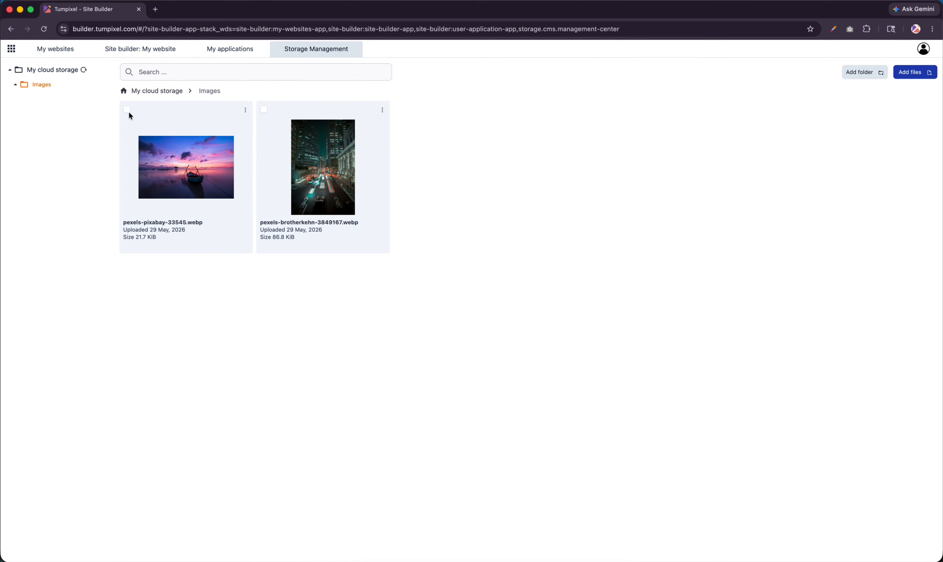
- Return to the site builder for My website and open the Images storage folder in the Column 1 image's file picker
left_click(235, 51)
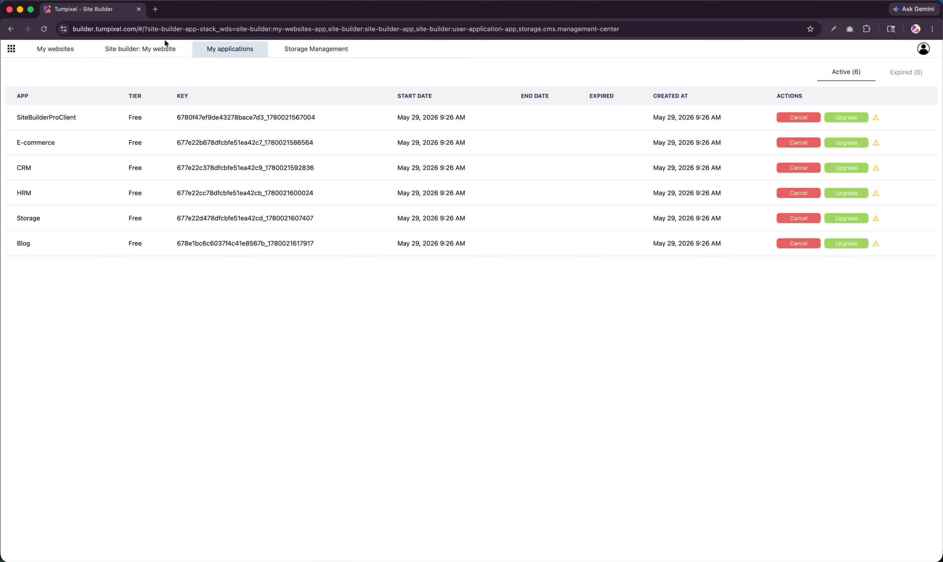
left_click(156, 49)
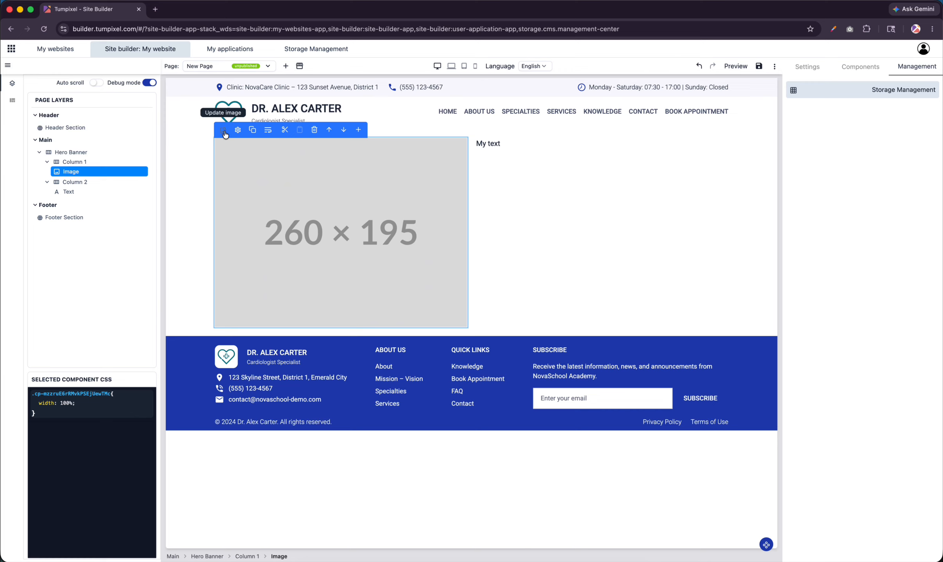
left_click(224, 134)
double_click(411, 230)
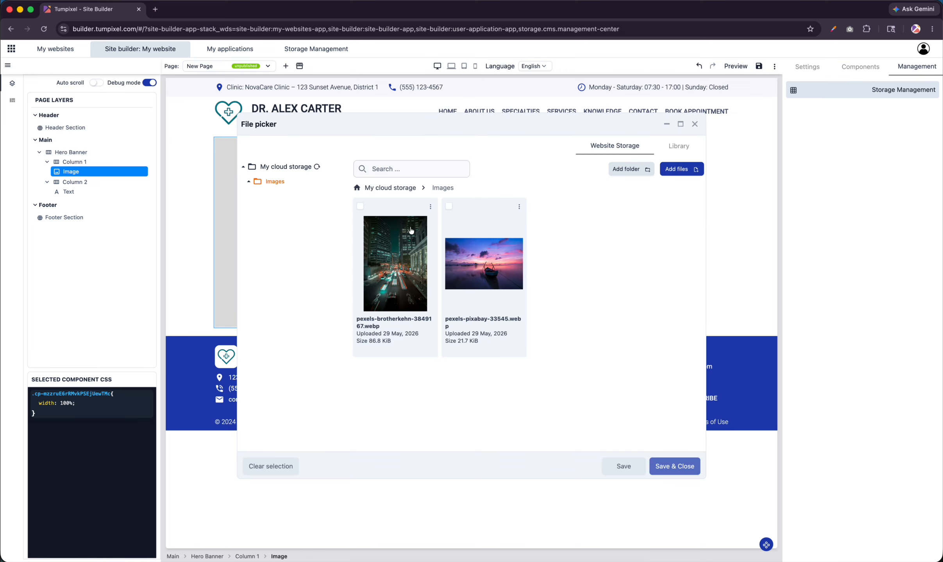
- Upload pexels-eberhardgross-1624496.jpg to the Images folder, and apply pexels-pixabay-33545.webp as the Column 1 image
left_click(678, 175)
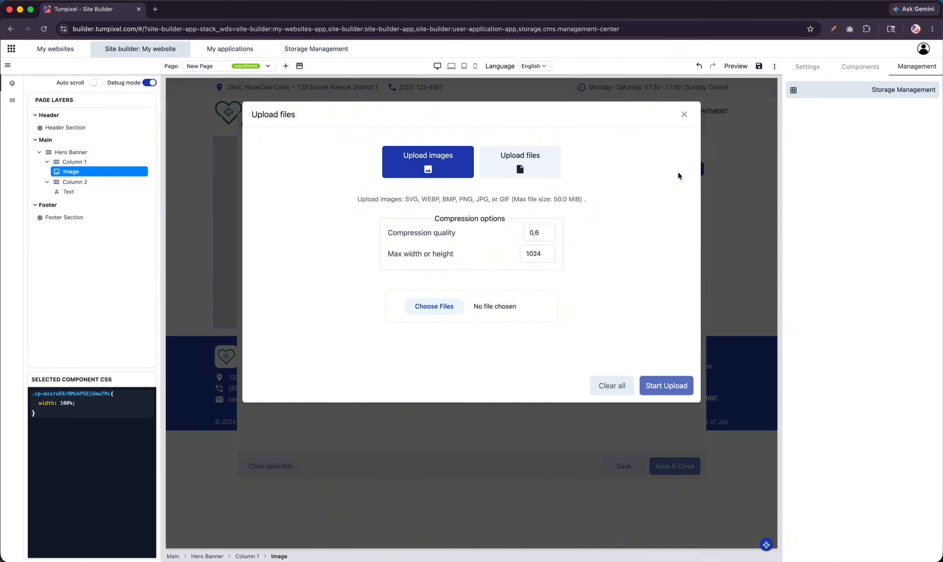
left_click(441, 307)
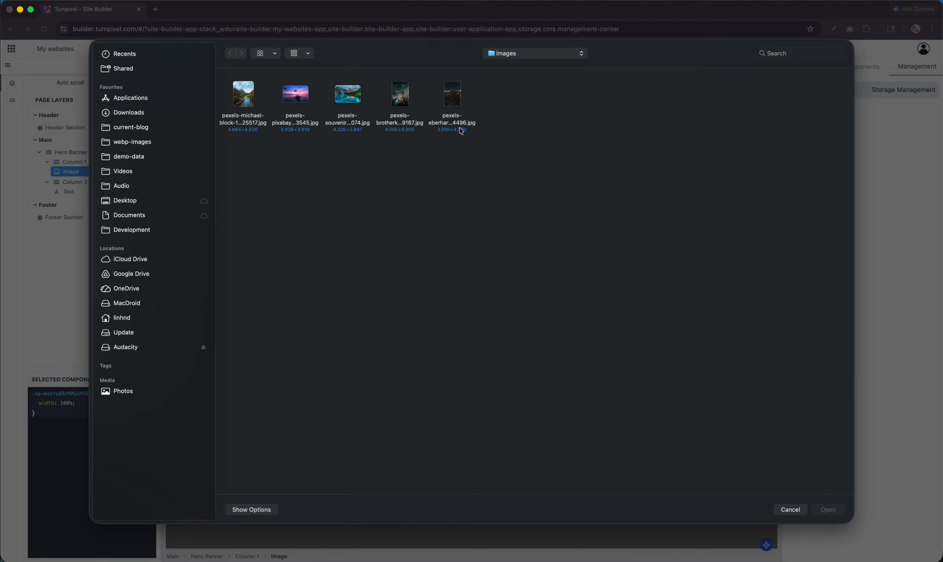
double_click(453, 102)
scroll(522, 285, "down", 3)
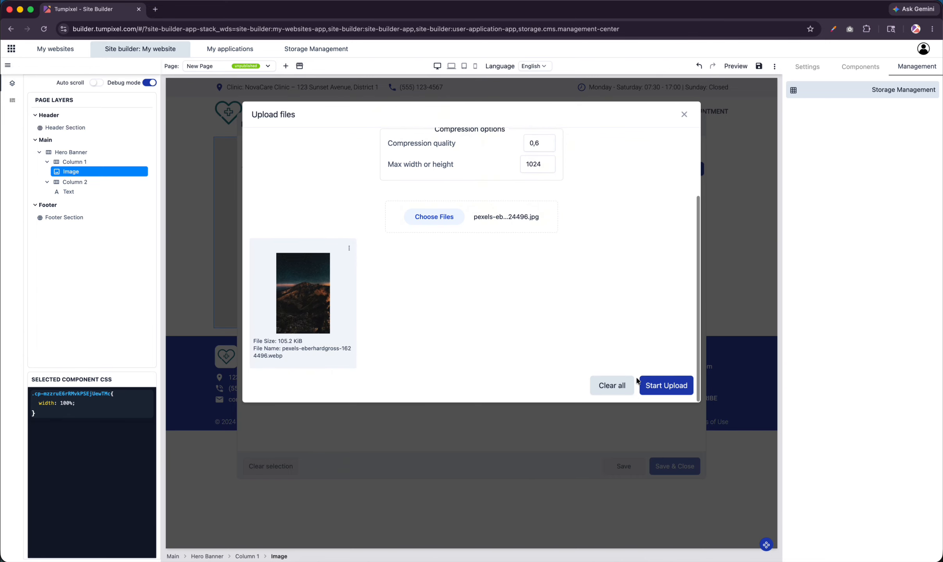
left_click(664, 386)
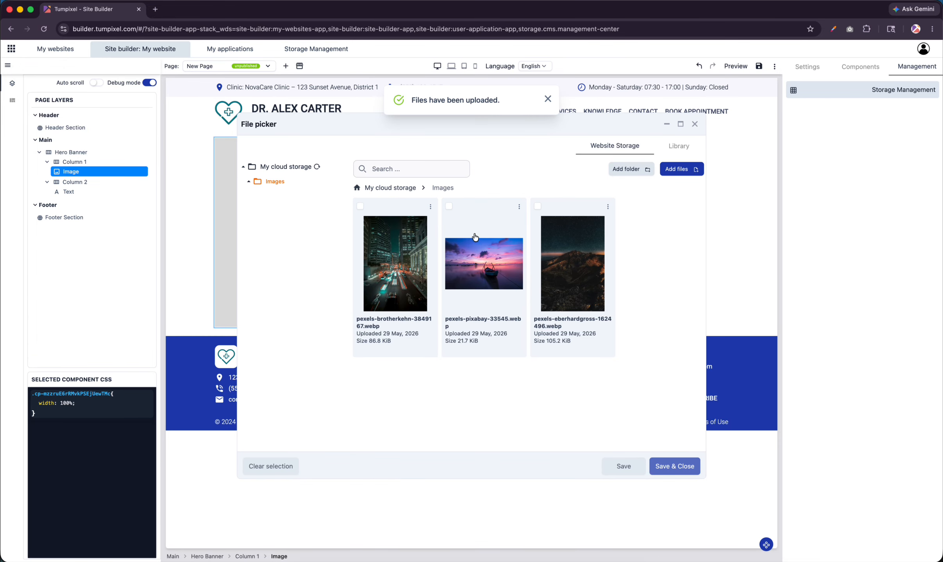
left_click(449, 206)
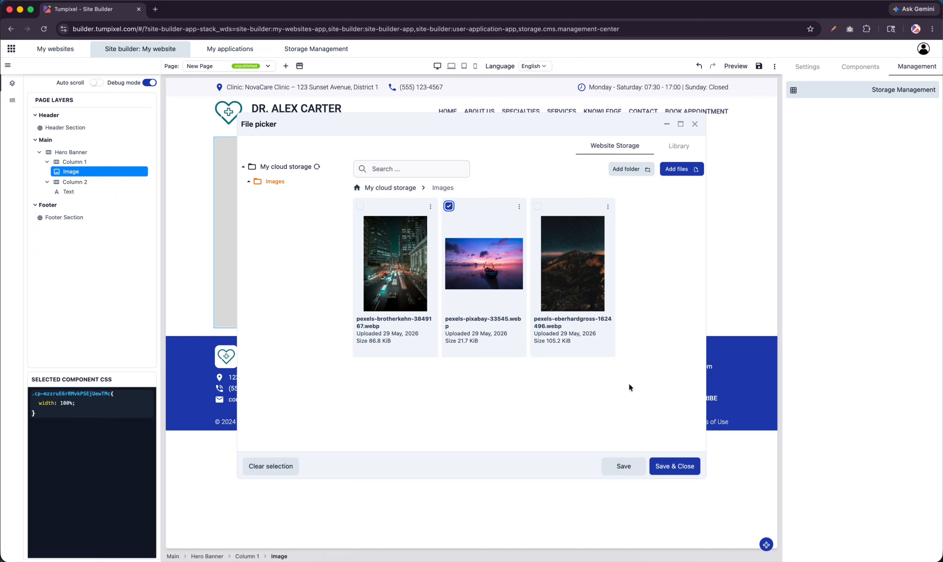
left_click(669, 467)
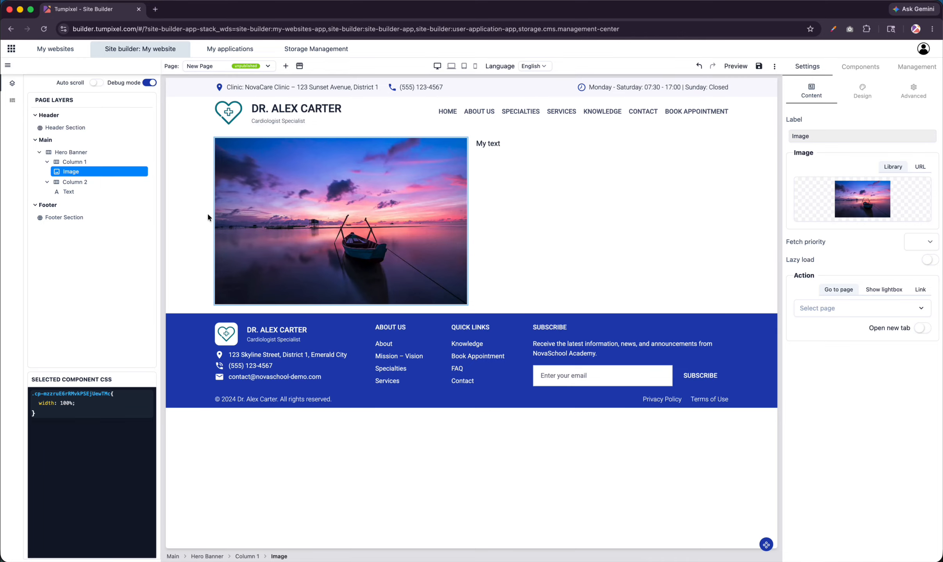
- Rename Column 1 of the Hero Banner to Image
left_click(79, 162)
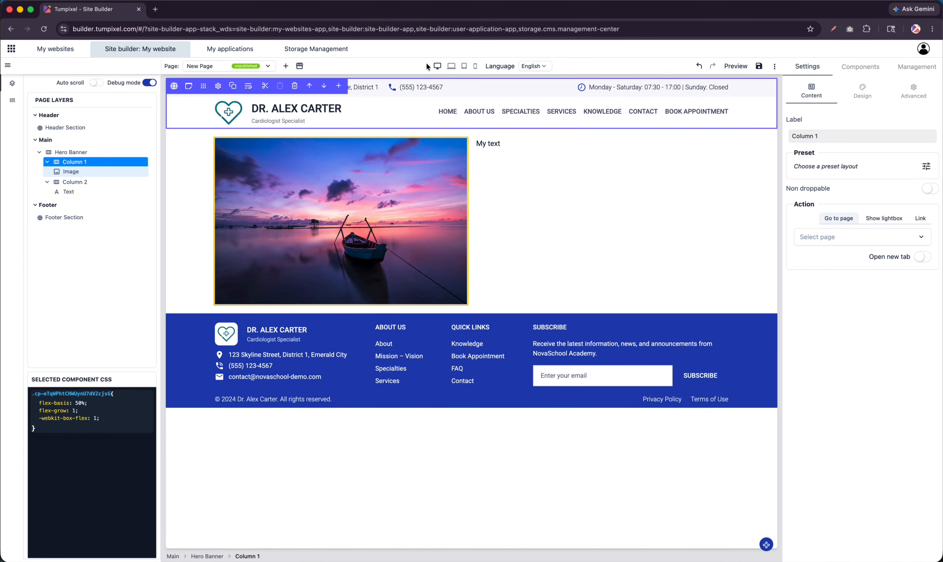
left_click(846, 142)
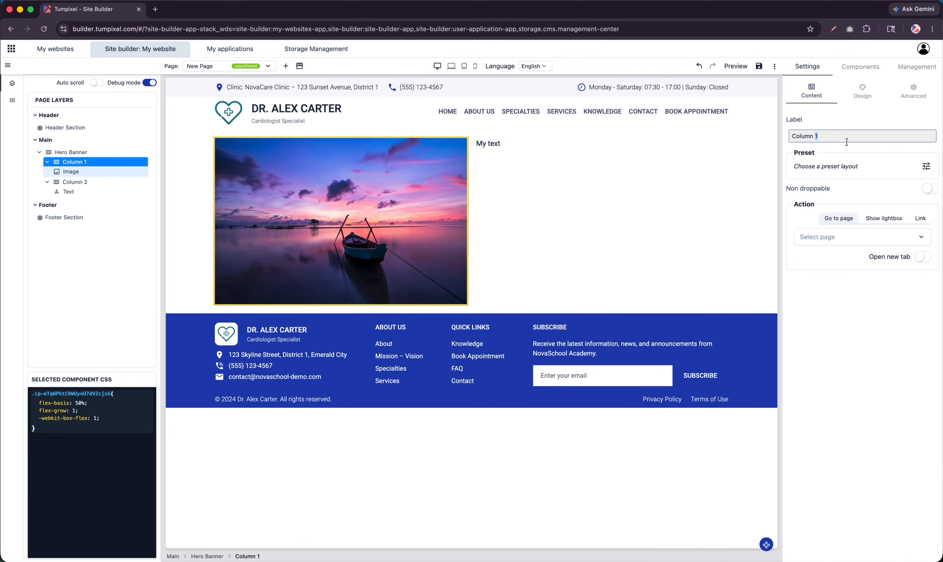
triple_click(846, 141)
type("Image")
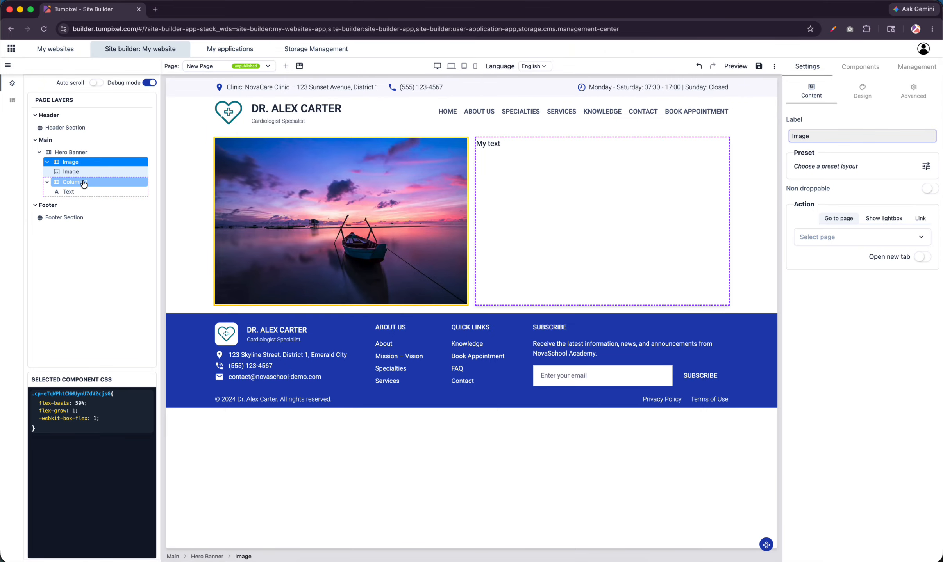
- Rename Column 2 of the Hero Banner to Content Area
left_click(82, 182)
left_click(834, 135)
triple_click(834, 134)
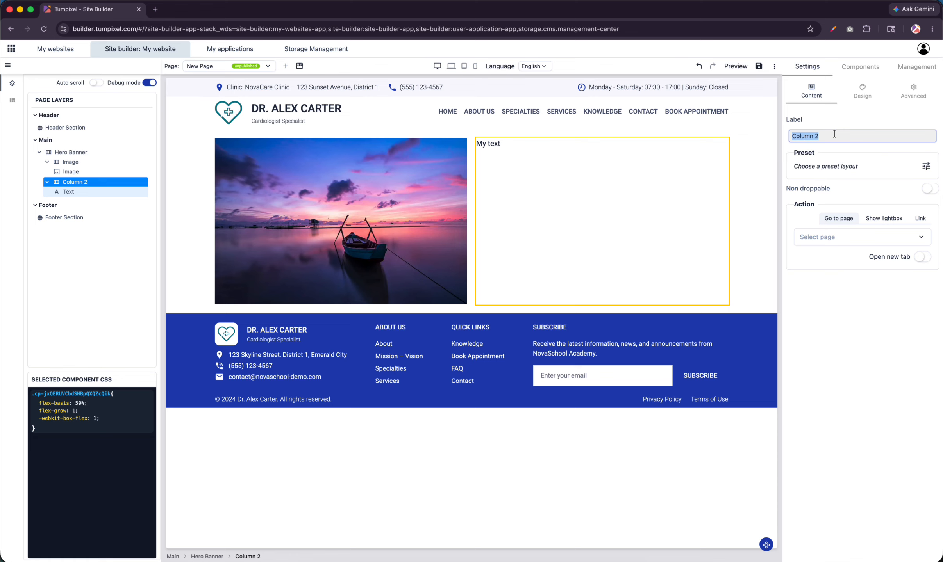
type("Area")
key("super+a")
type("Content Area")
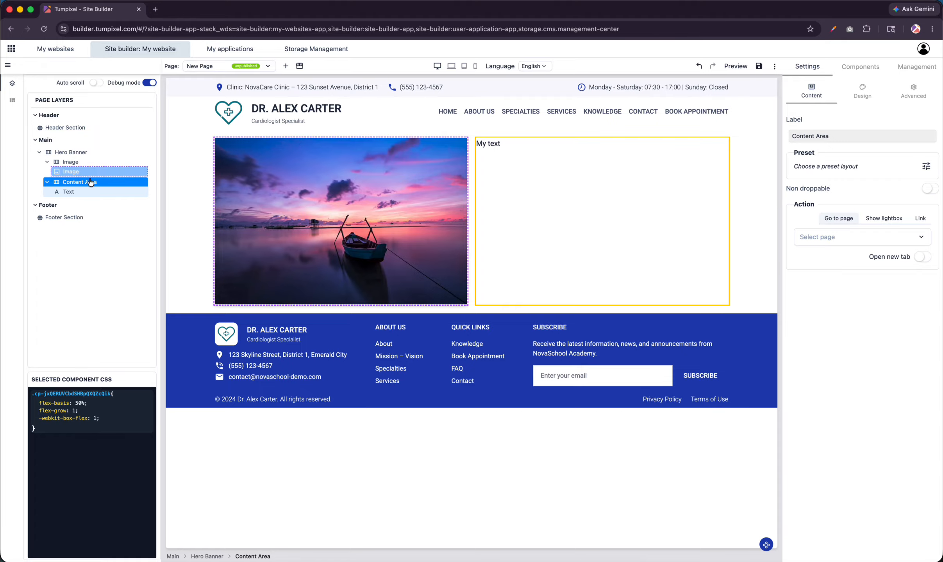
- Set the Content Area's display to Flex with centered vertical alignment, trying centered horizontal alignment and clearing it again
left_click(862, 86)
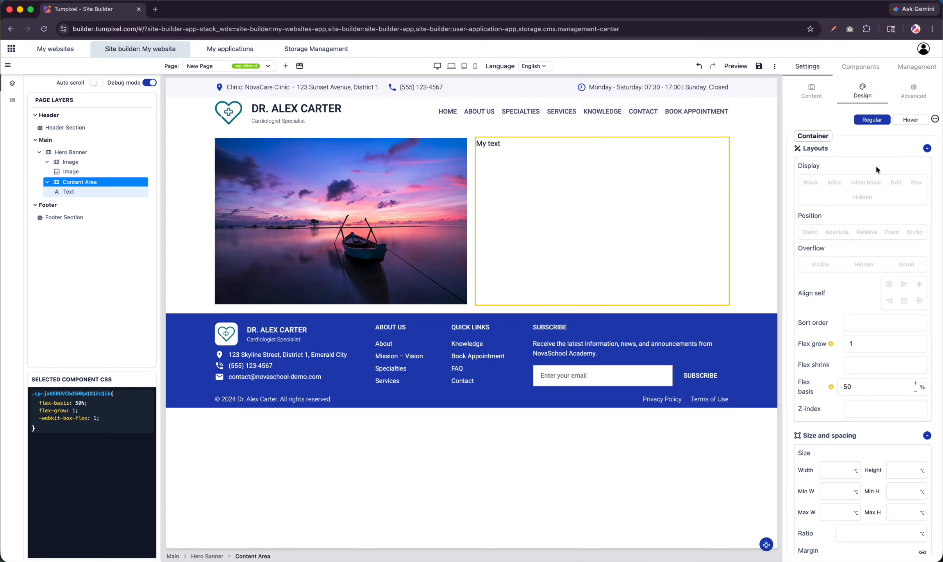
left_click(916, 183)
left_click(889, 241)
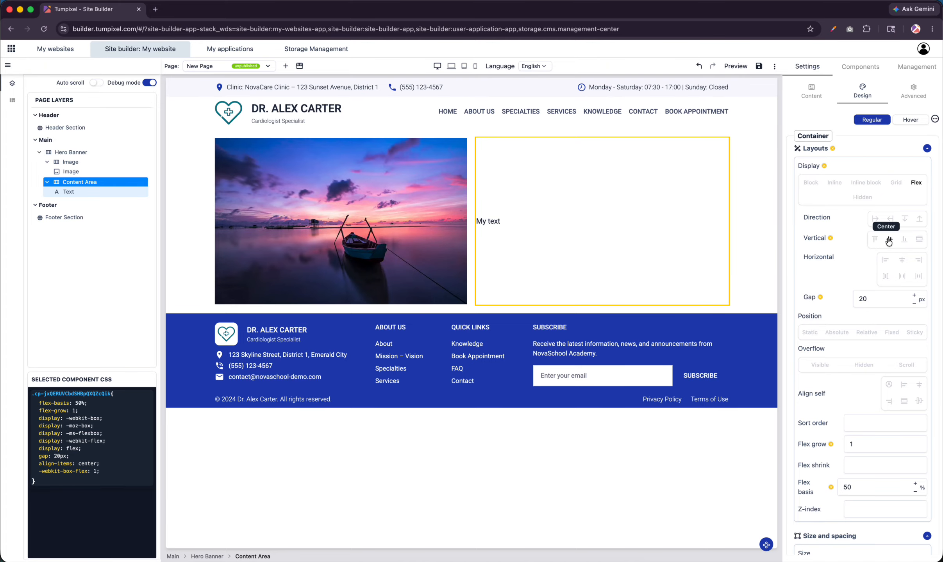
left_click(902, 260)
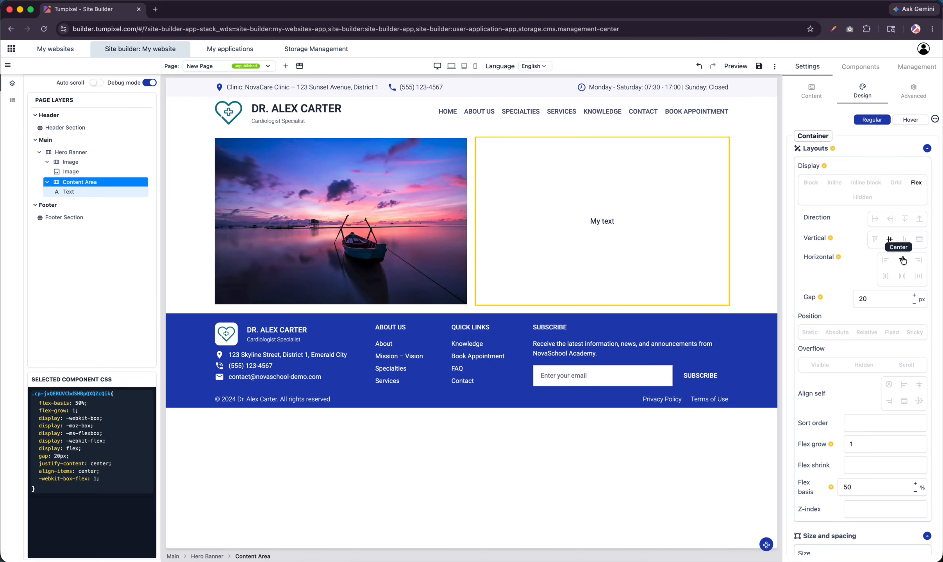
left_click(902, 260)
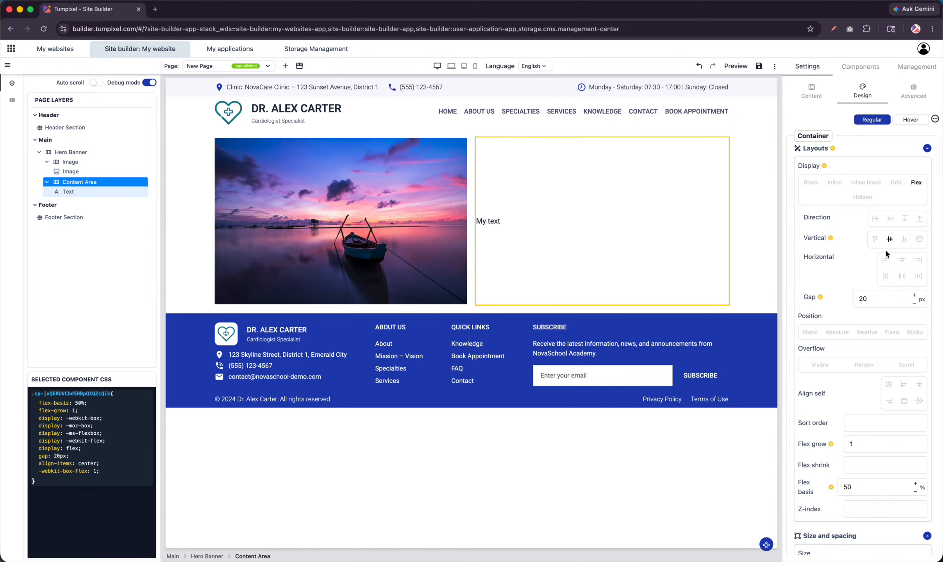
- Set the font size of the text in the Hero Banner's Content Area to text-5xl
left_click(826, 66)
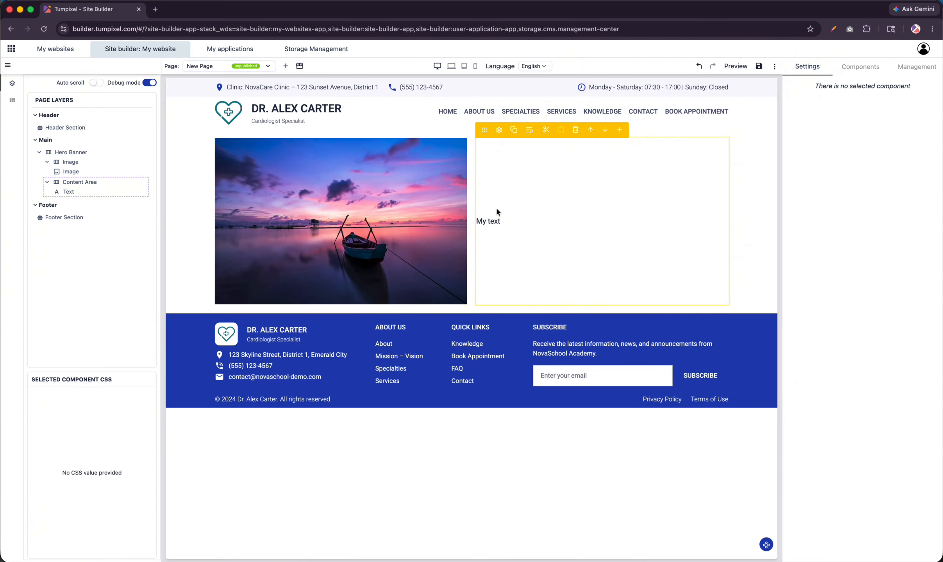
left_click(499, 208)
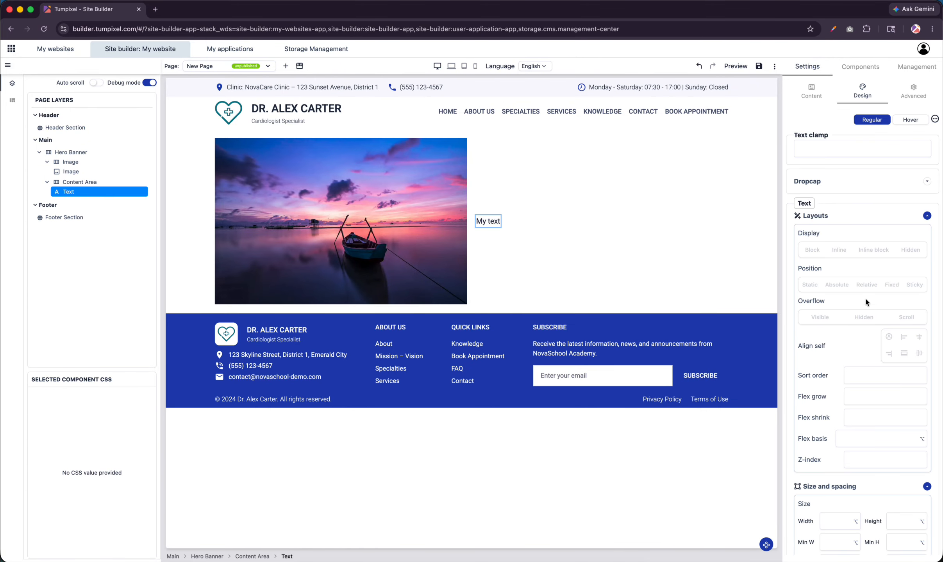
scroll(865, 298, "down", 2)
scroll(865, 297, "down", 3)
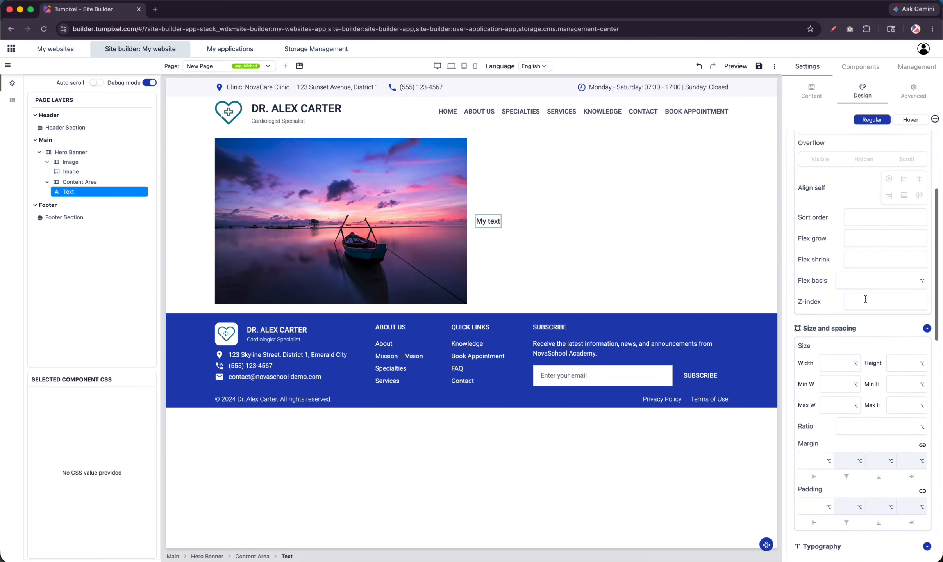
scroll(836, 256, "up", 4)
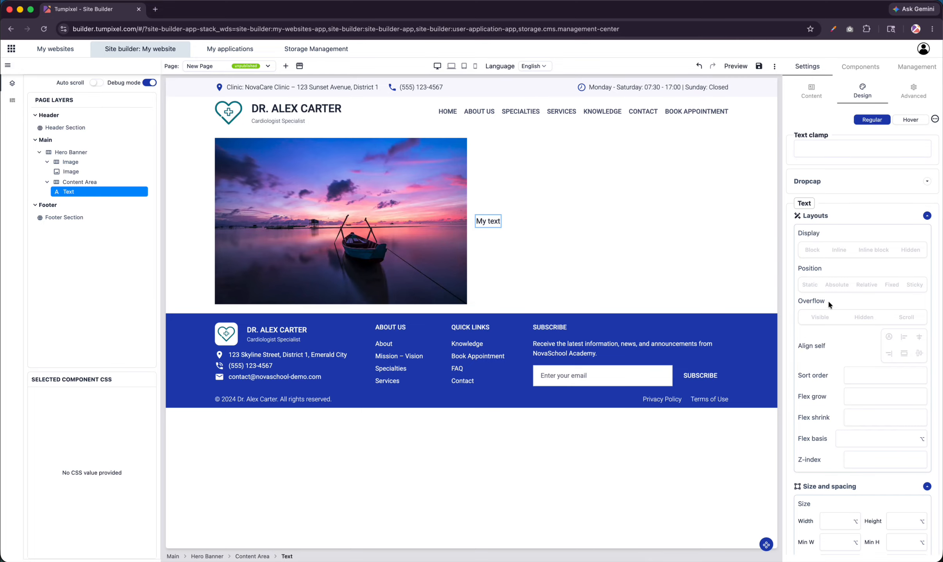
scroll(830, 309, "down", 5)
scroll(834, 320, "down", 6)
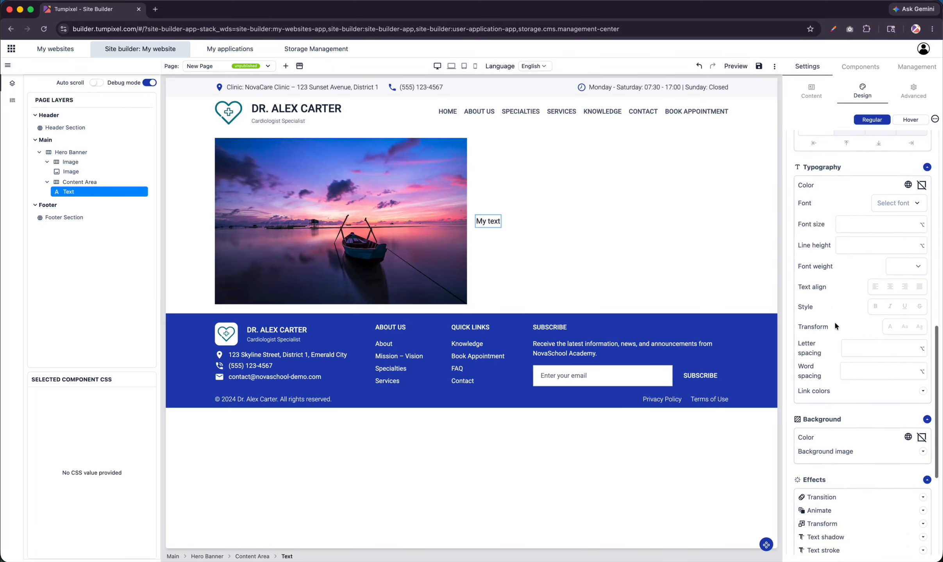
left_click(922, 172)
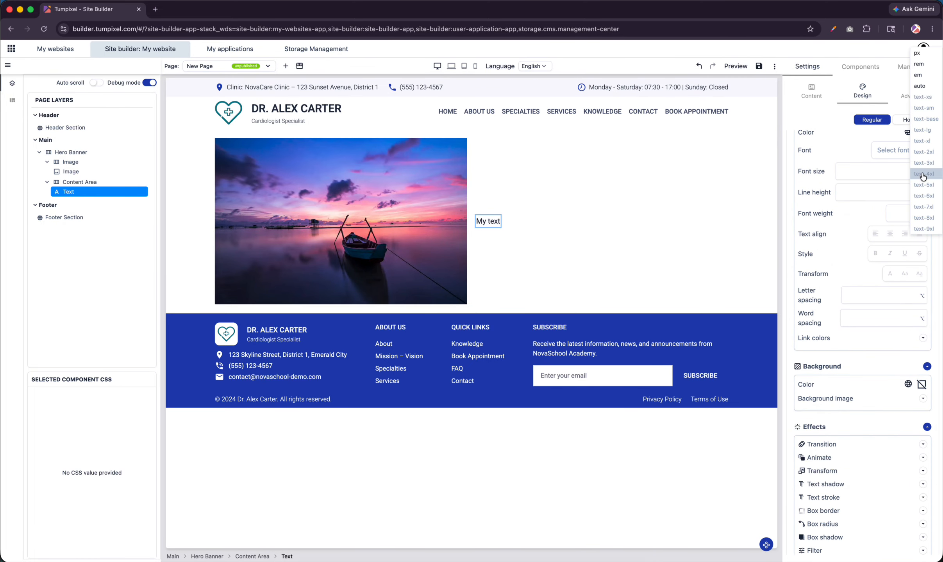
left_click(923, 185)
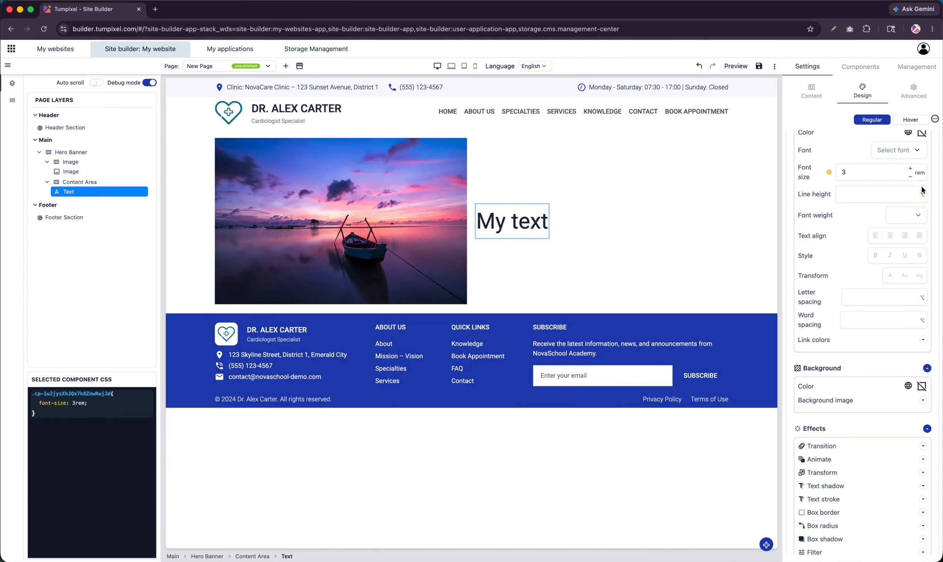
- Replace the content of the large text in the Content Area with "Welcome to My hero banner"
left_click(811, 92)
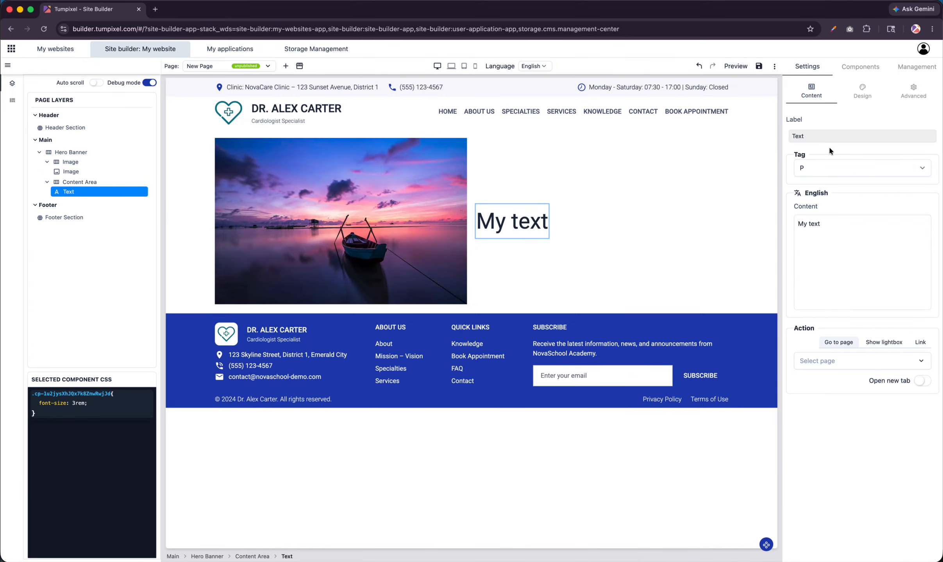
left_click(834, 226)
key("super+a")
type("W")
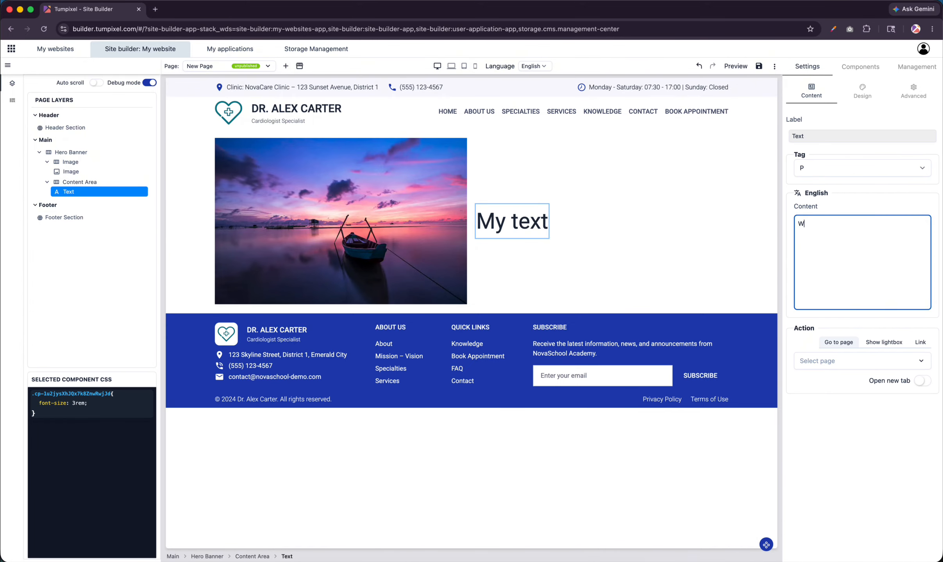
type("elcome to My")
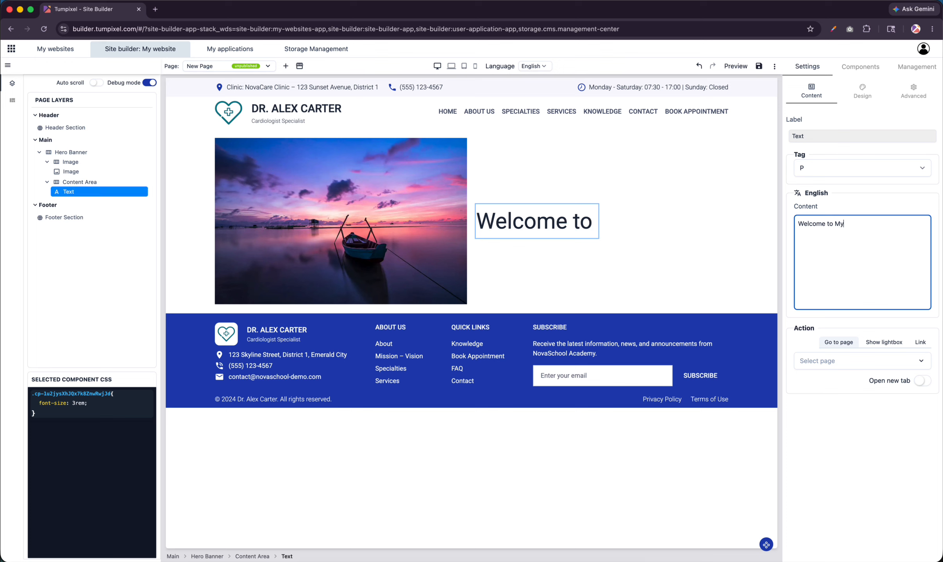
type(" hero banner")
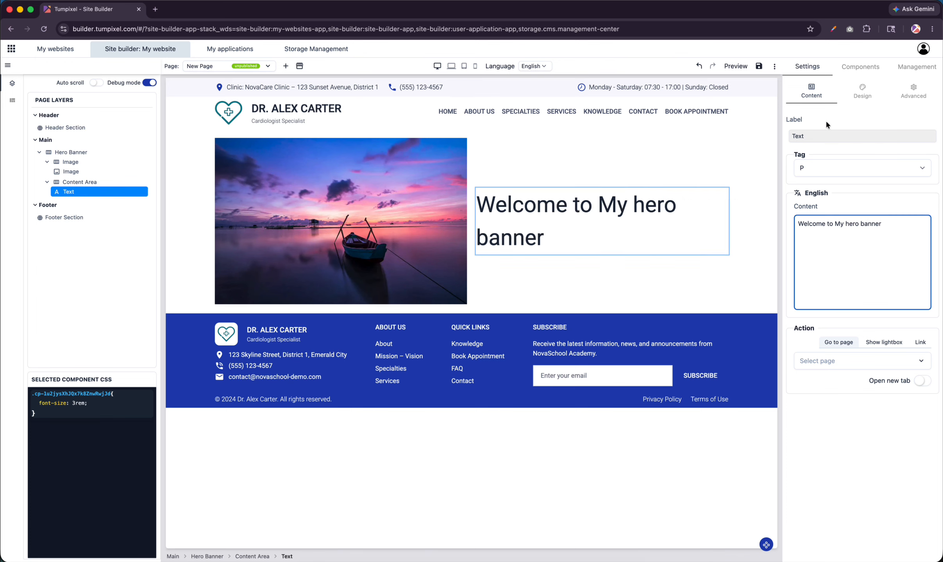
left_click(826, 64)
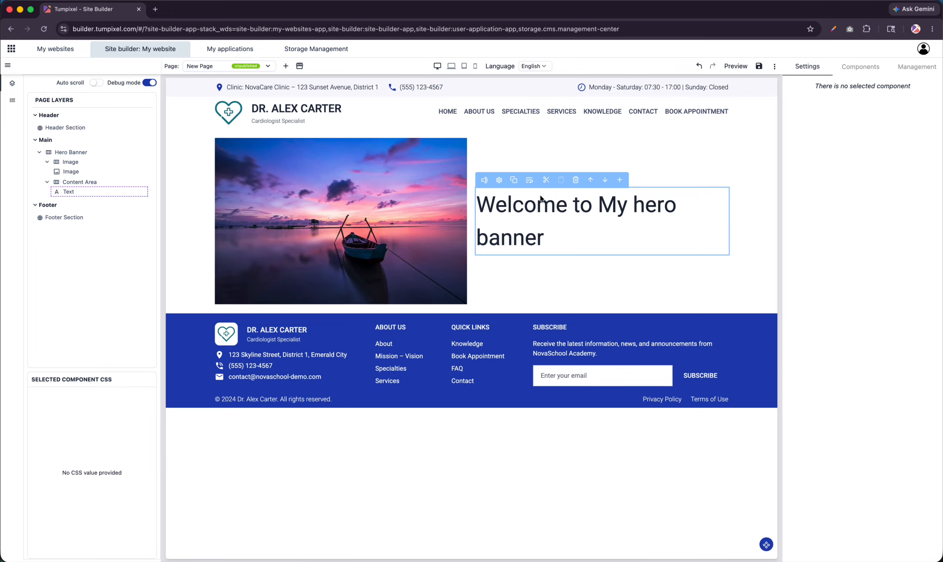
- Add a second Text component after the heading in the Content Area
left_click(621, 182)
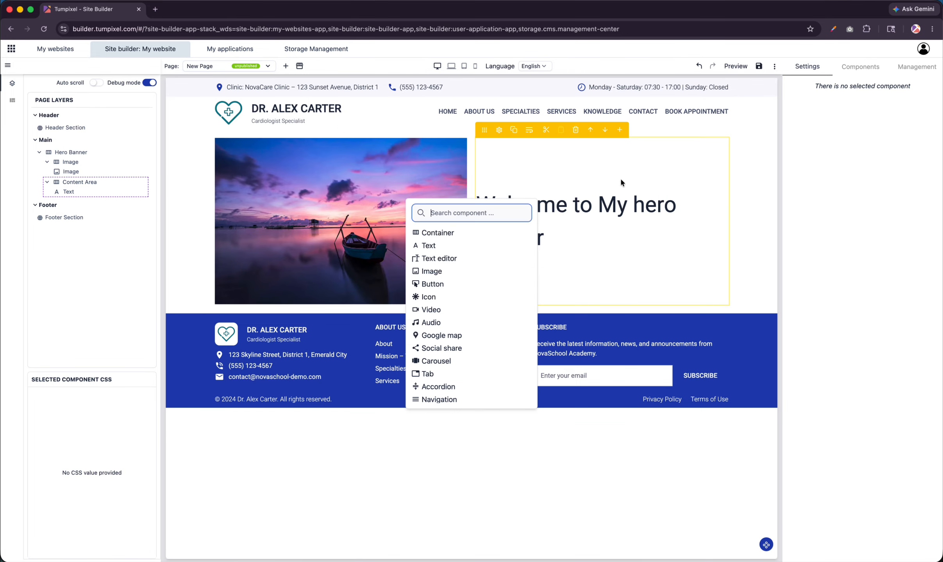
left_click(438, 244)
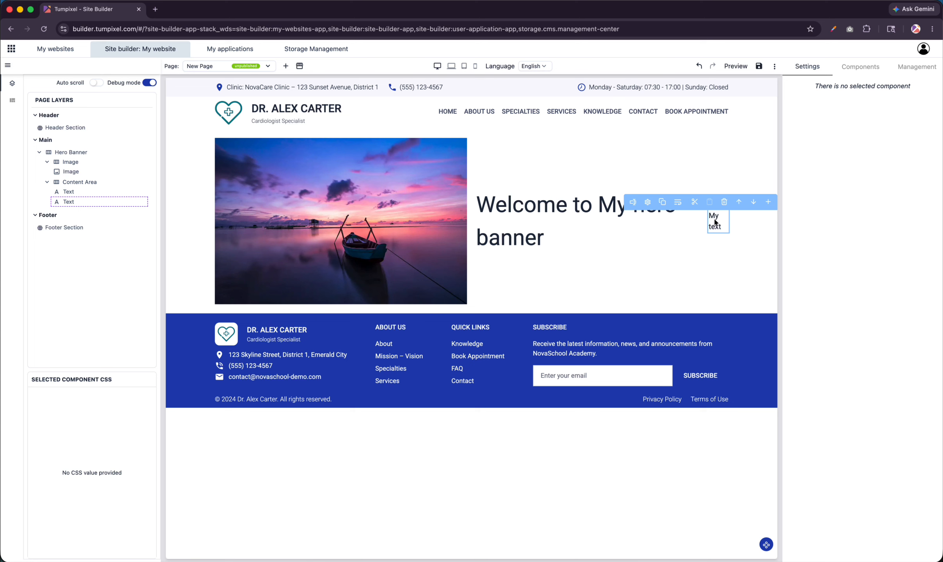
- Set the Content Area's flex direction to Column with centered horizontal alignment, and clear its vertical alignment
left_click(500, 180)
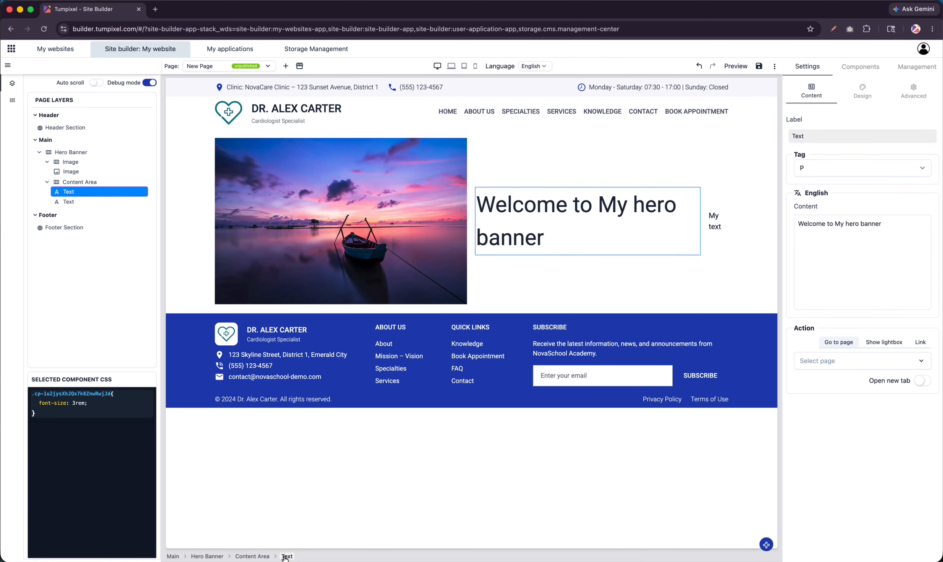
left_click(248, 557)
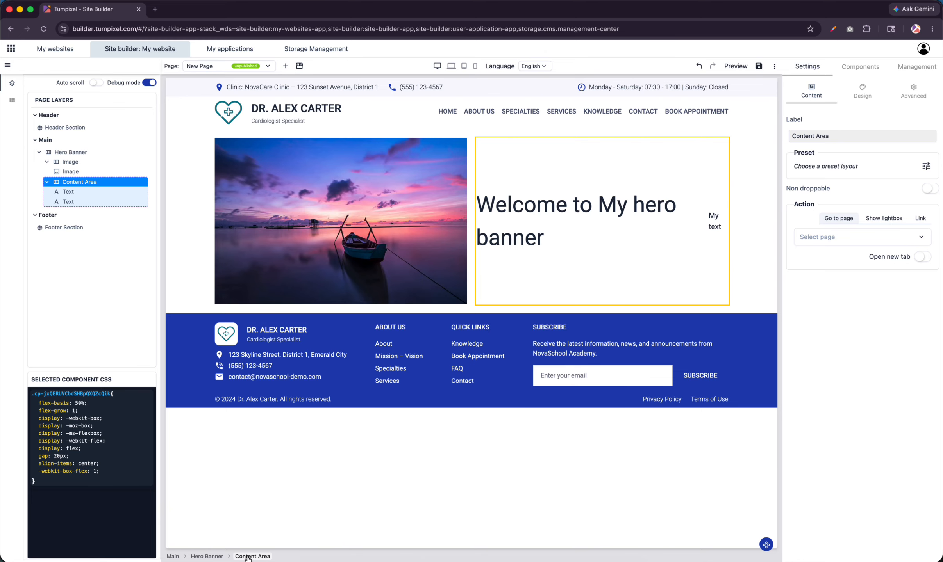
left_click(862, 93)
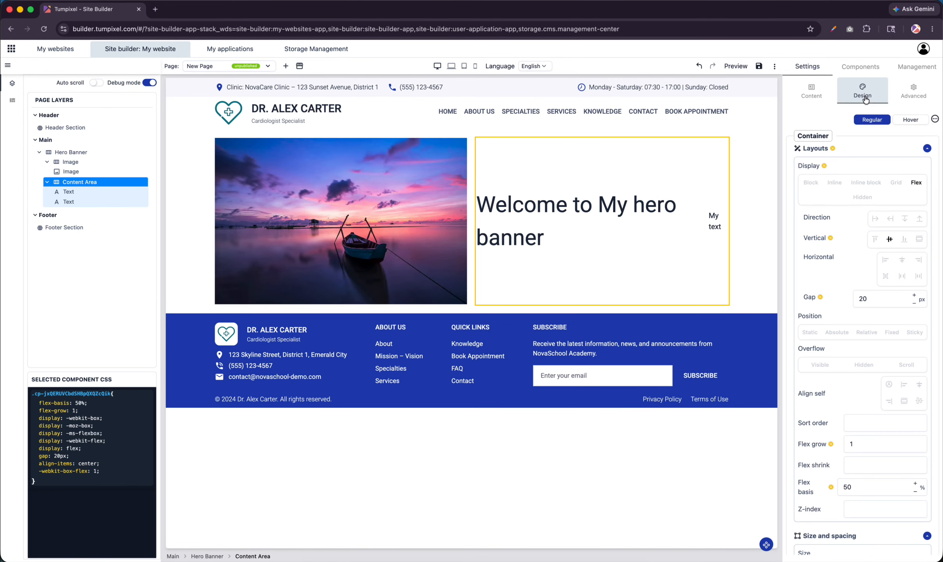
left_click(903, 220)
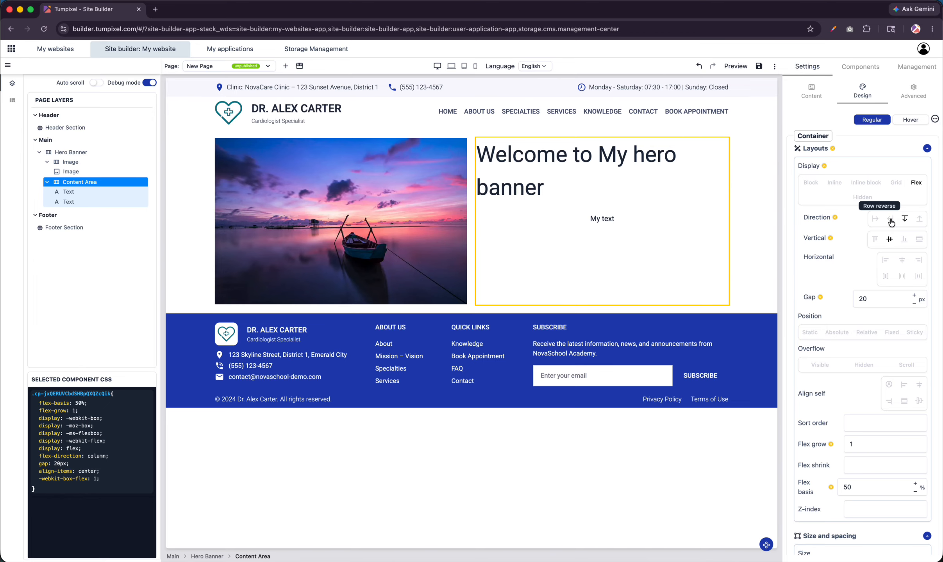
left_click(905, 221)
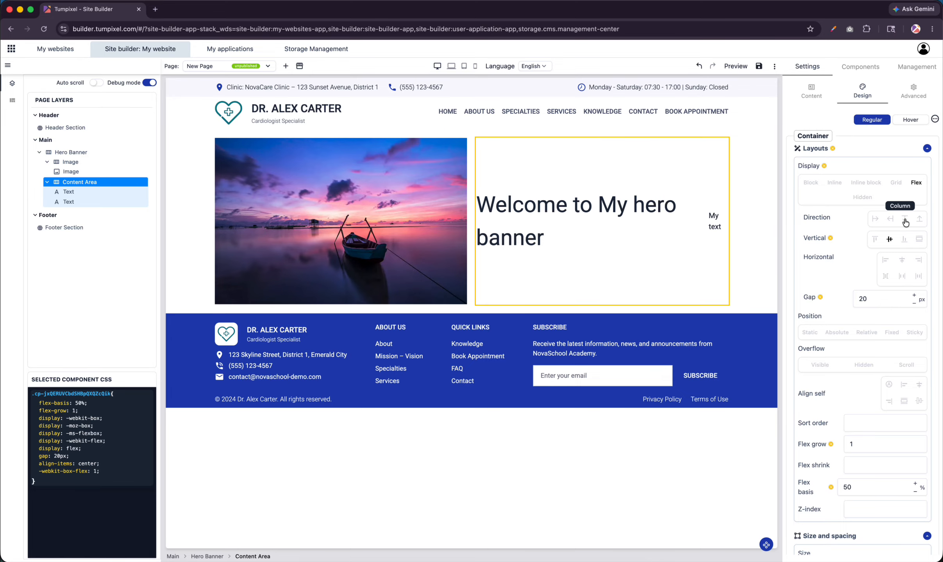
left_click(905, 221)
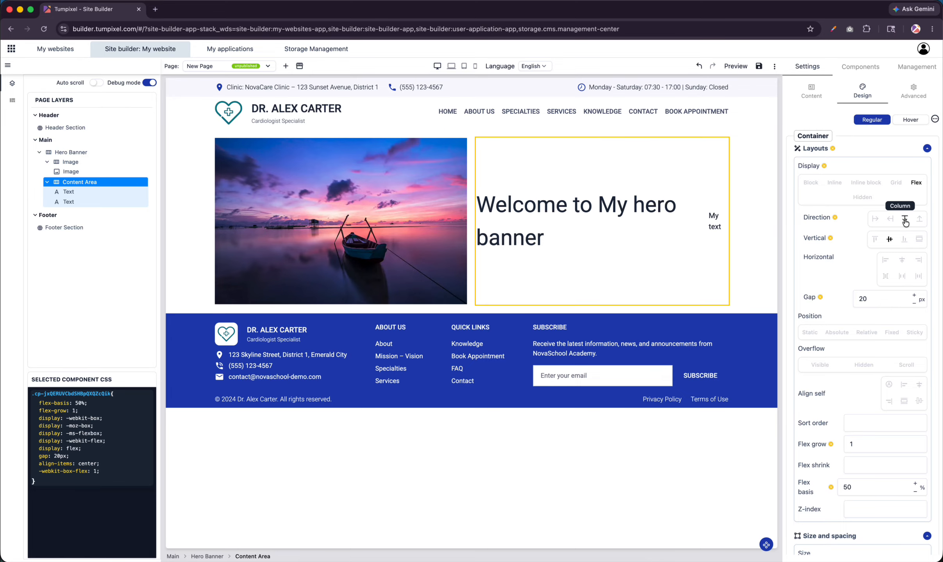
left_click(902, 261)
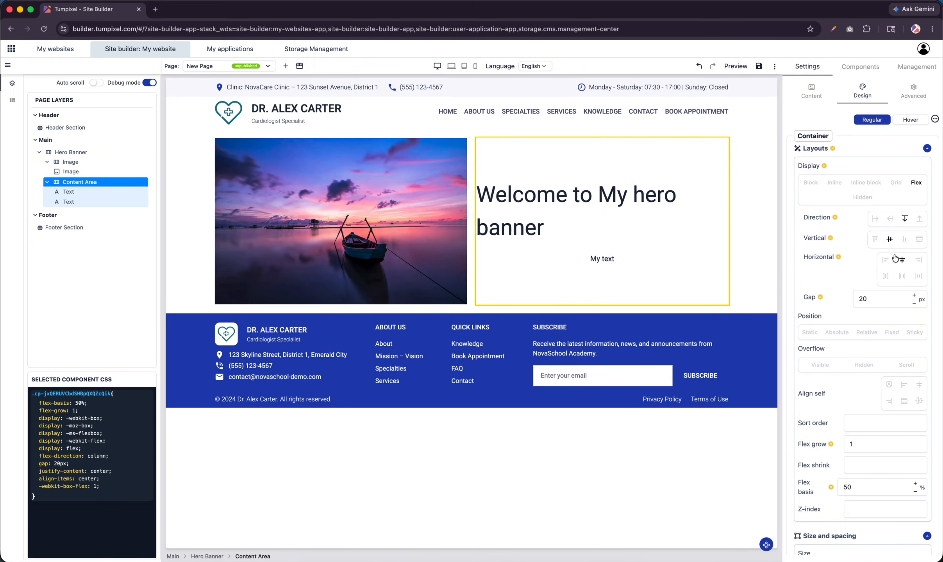
left_click(889, 240)
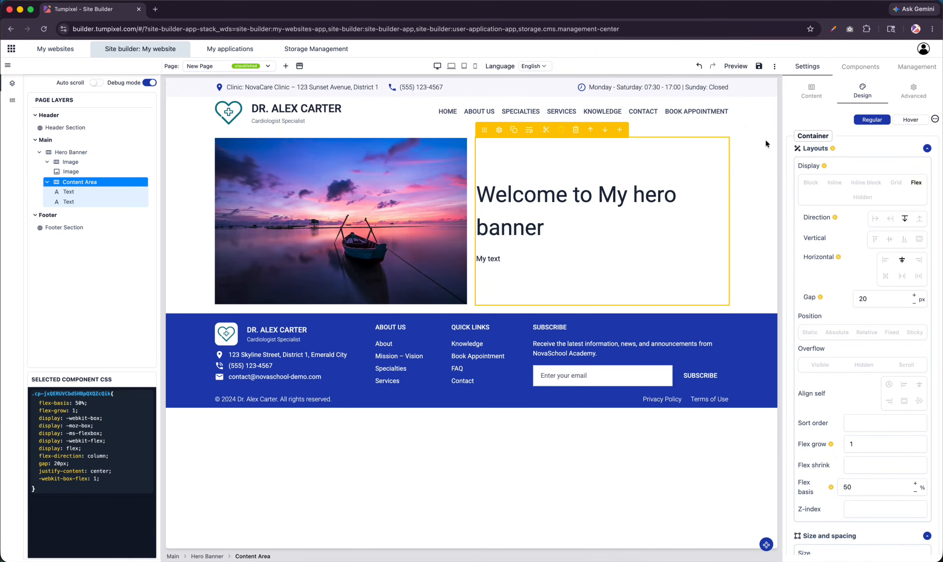
left_click(827, 64)
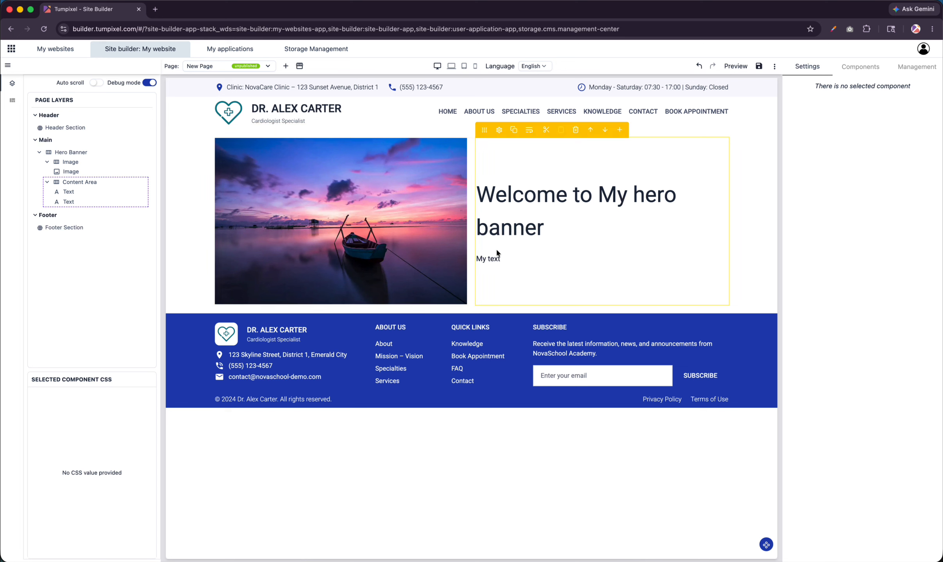
- Change the text below the heading to "This is description" and save the page
left_click(485, 245)
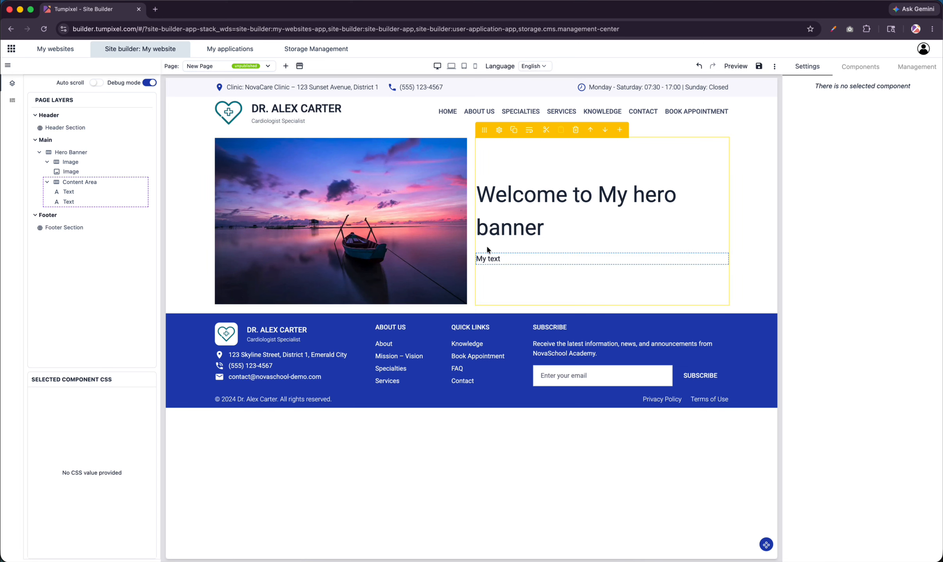
key("super+a")
type("This is desce")
key("BackSpace")
type("ription")
left_click(520, 203)
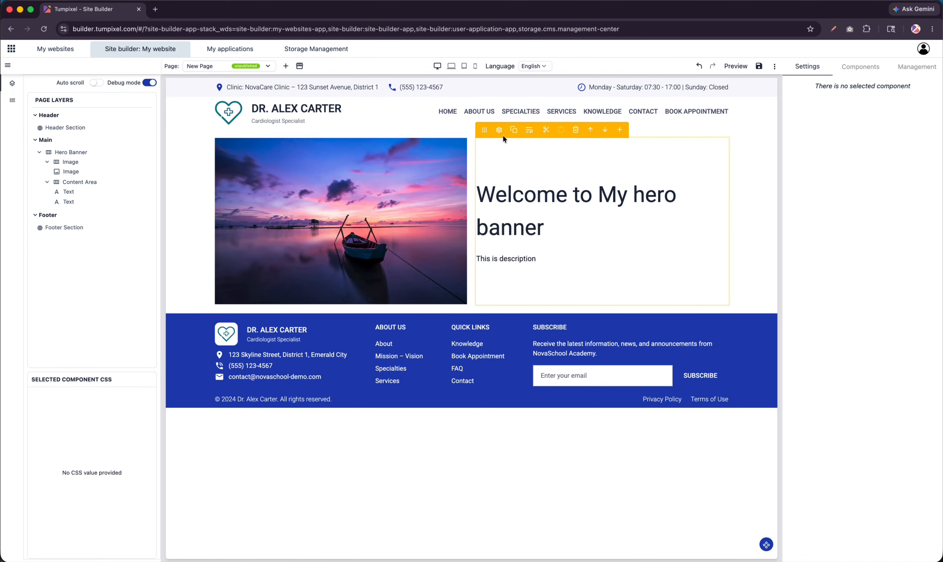
left_click(758, 66)
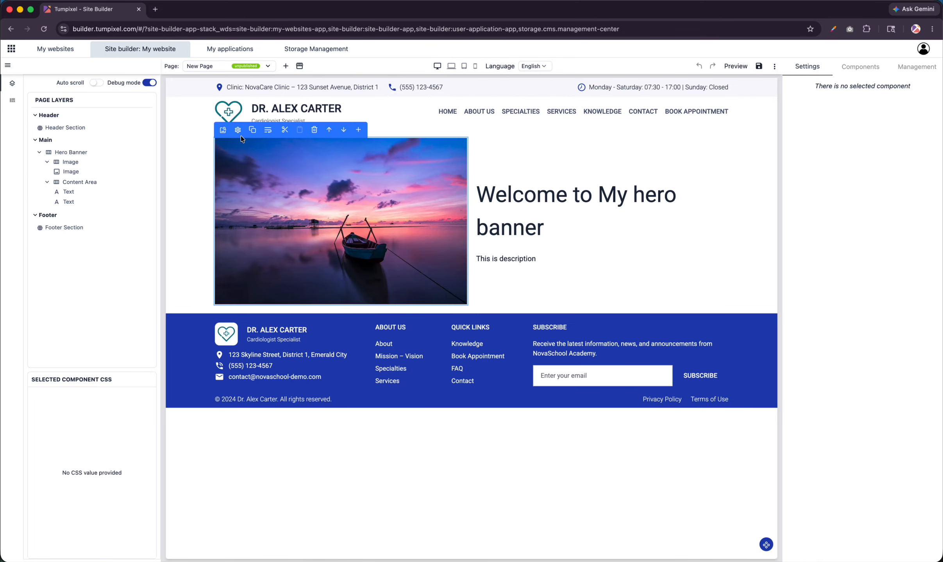
- Open the Hero Banner image's content settings and switch its source from Library to URL
left_click(239, 132)
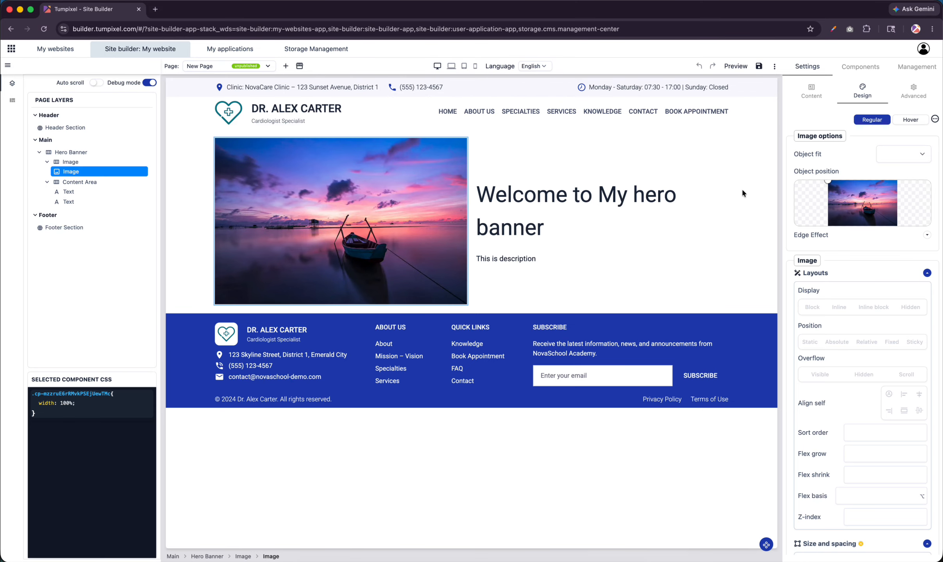
left_click(811, 89)
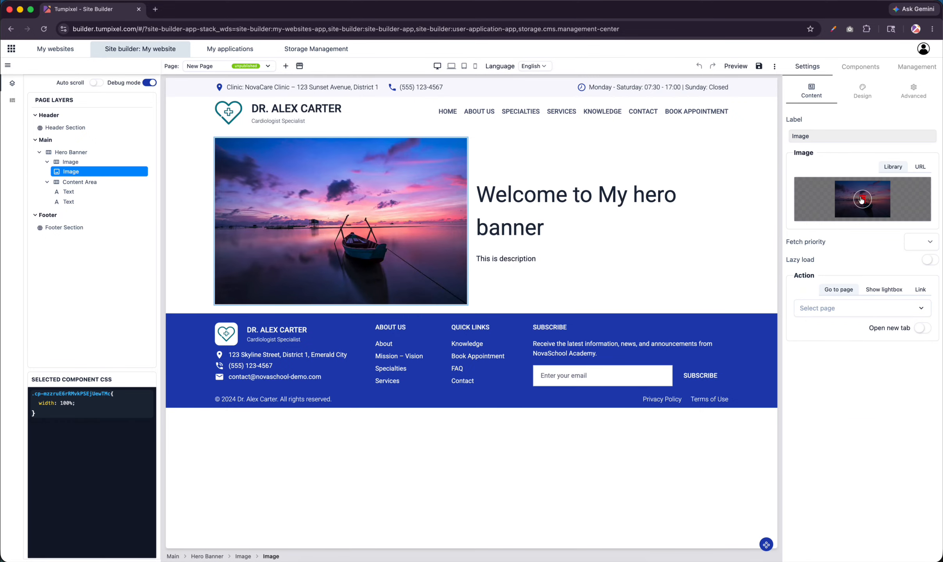
left_click(920, 168)
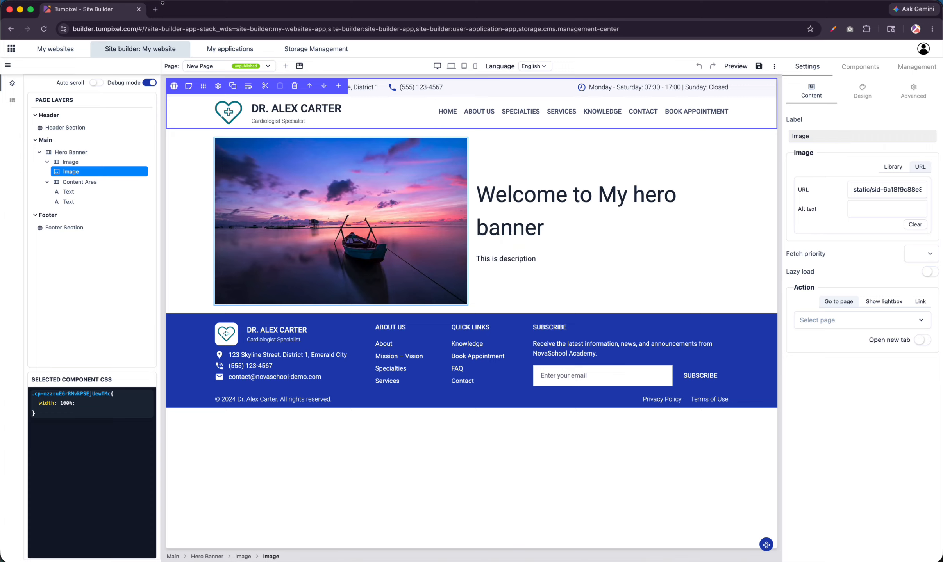
- Search Google Images for "google image" in a new tab, copy the image address of the New York Times picture, and return to the Tumpixel site builder
left_click(155, 9)
type("google image")
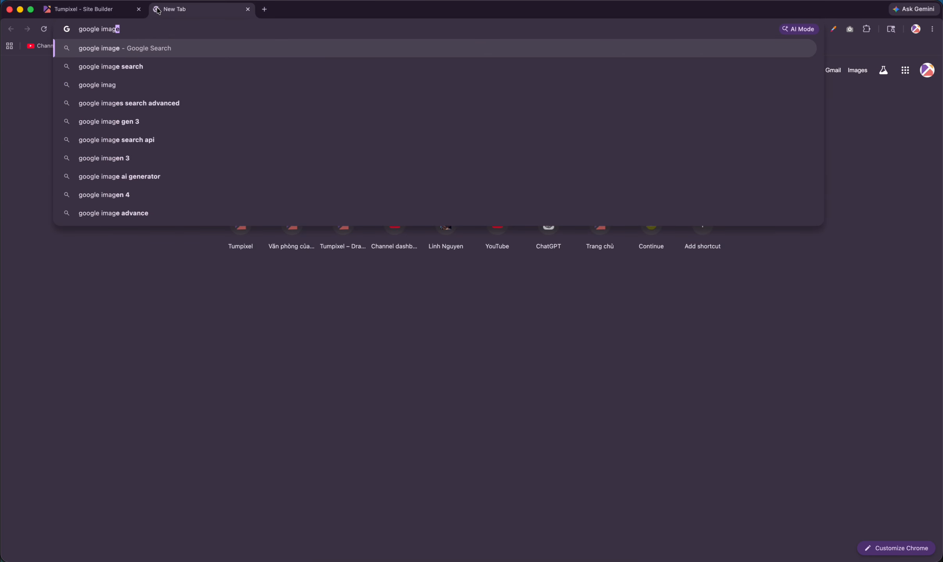
key("Return")
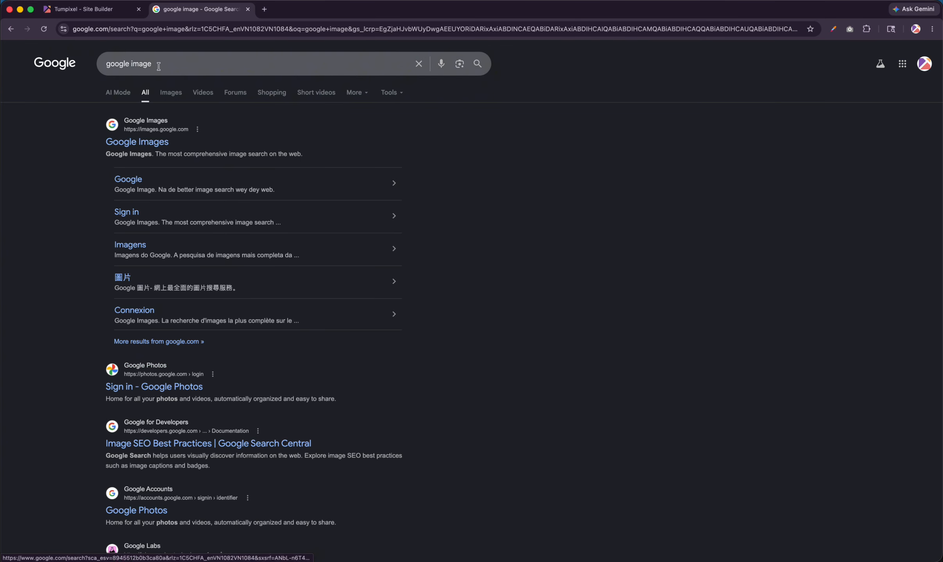
left_click(171, 92)
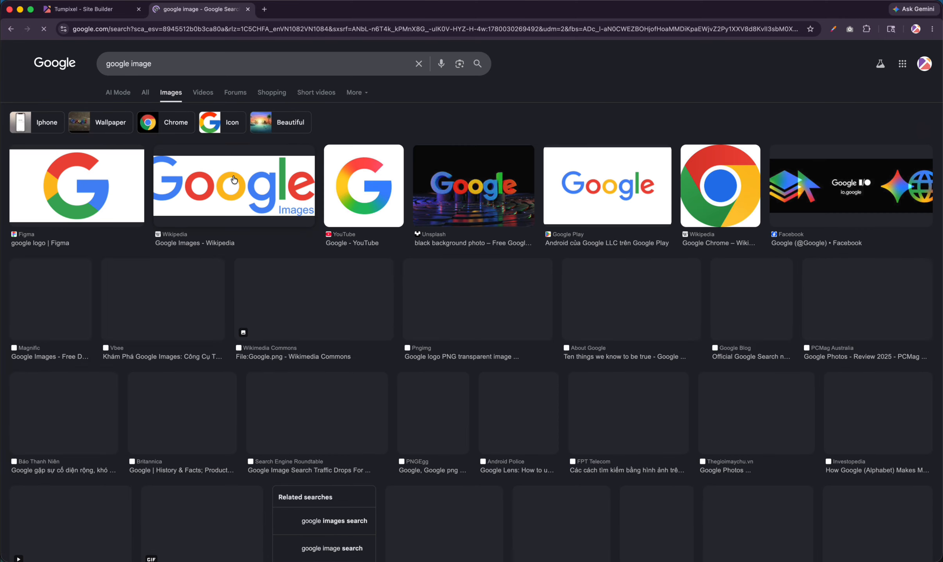
scroll(170, 273, "down", 10)
left_click(71, 480)
right_click(738, 179)
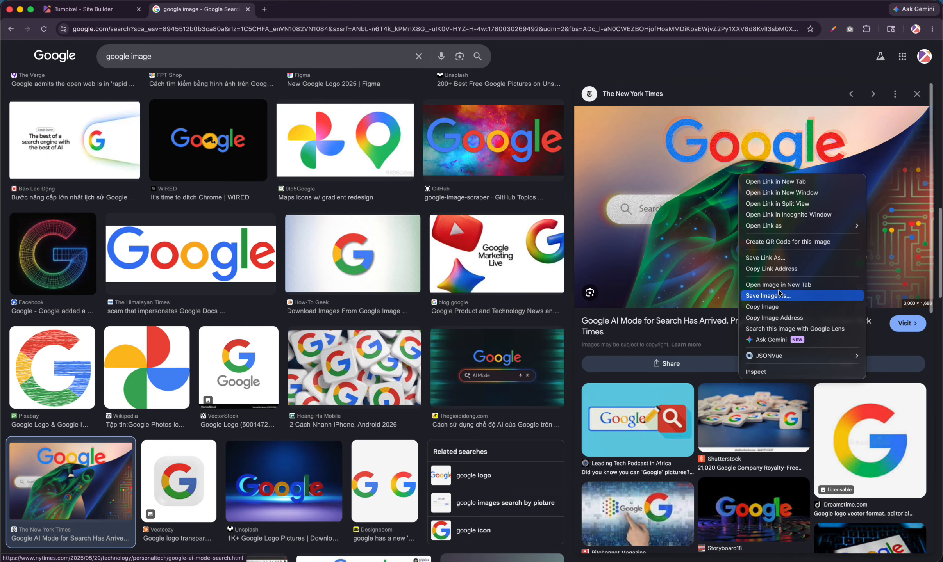
left_click(772, 318)
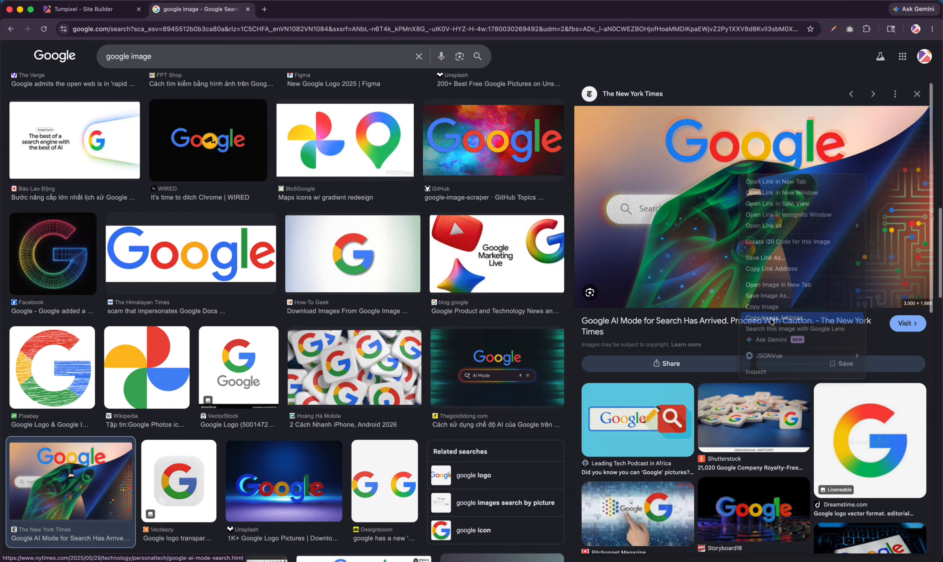
left_click(84, 9)
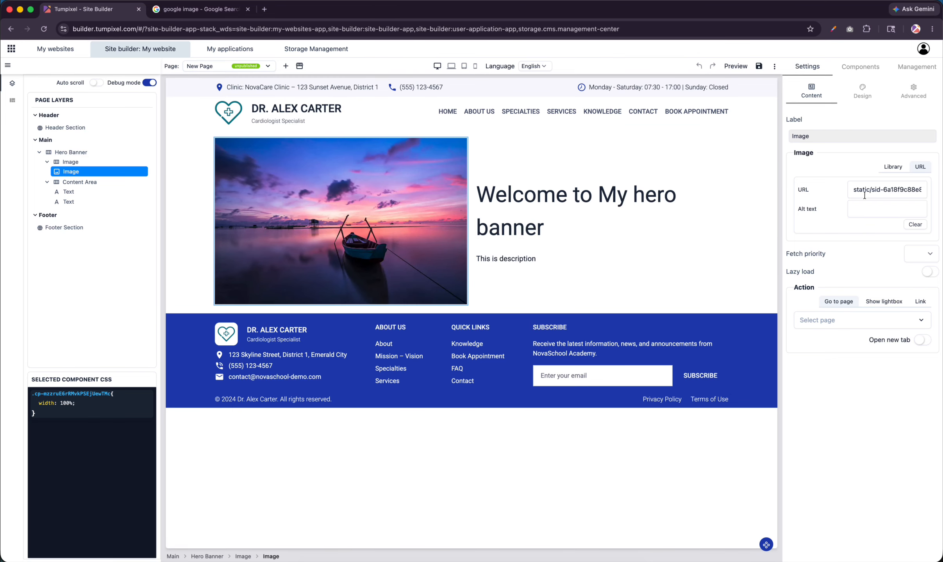
- Replace the Hero Banner image's URL with the copied New York Times picture address and save the page
triple_click(882, 190)
key("super+v")
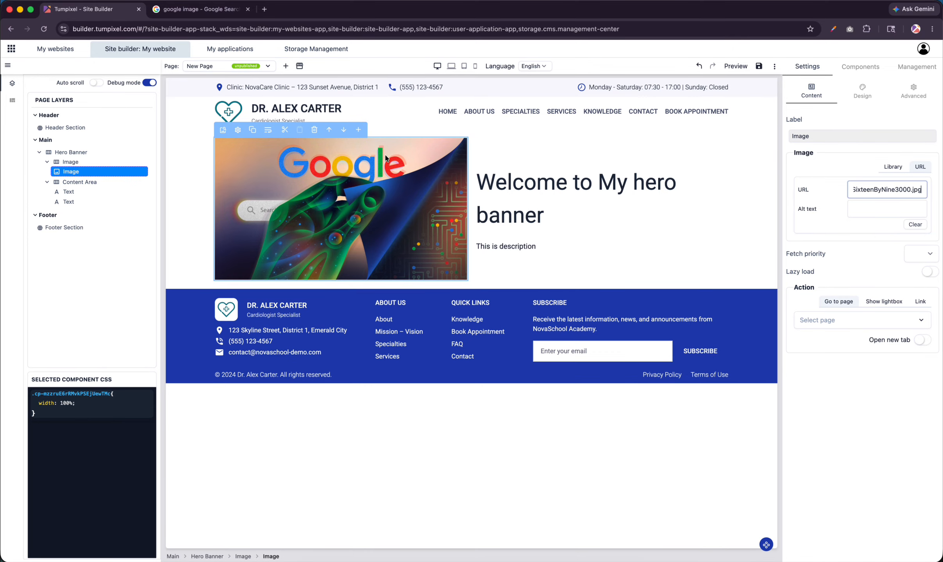
left_click_drag(887, 190, 779, 192)
left_click(894, 189)
left_click(842, 166)
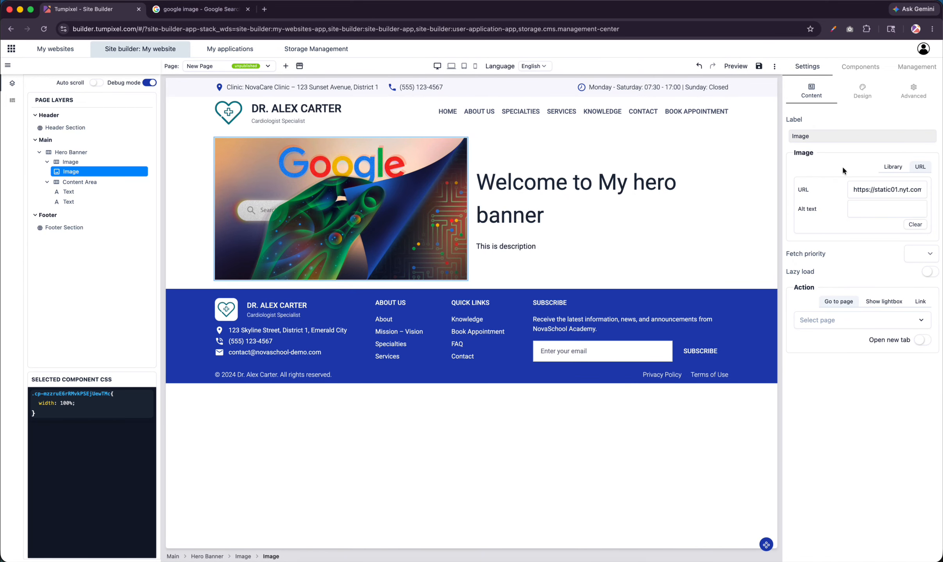
left_click(827, 64)
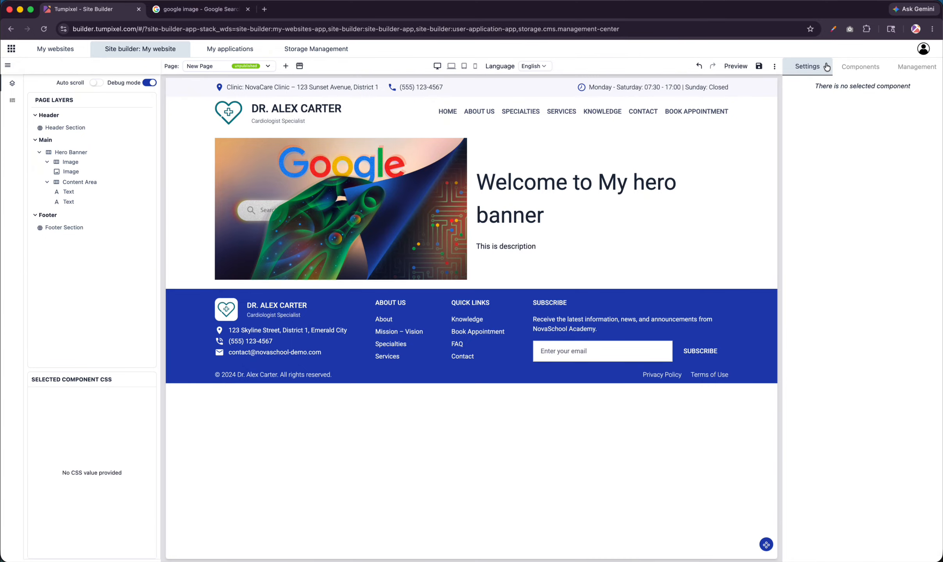
left_click(763, 70)
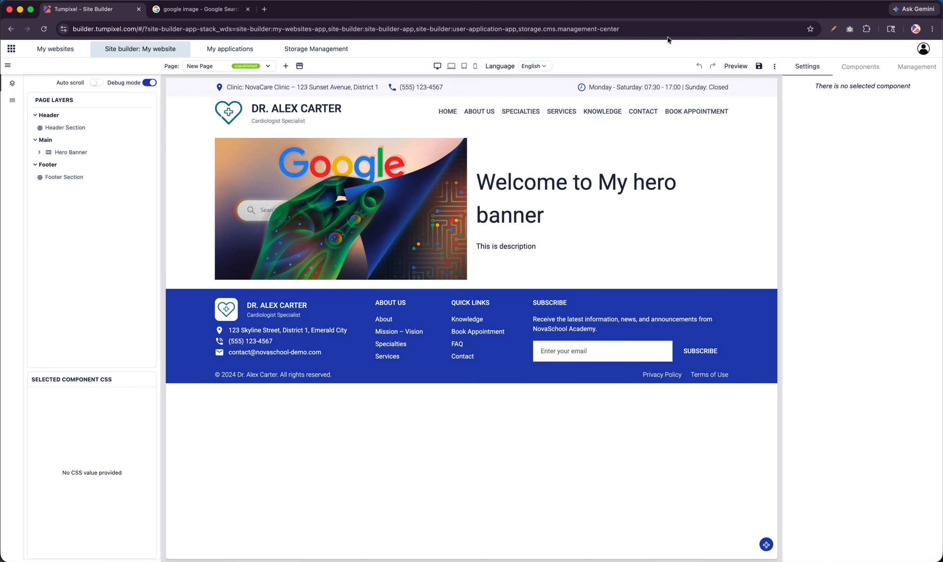
left_click(862, 71)
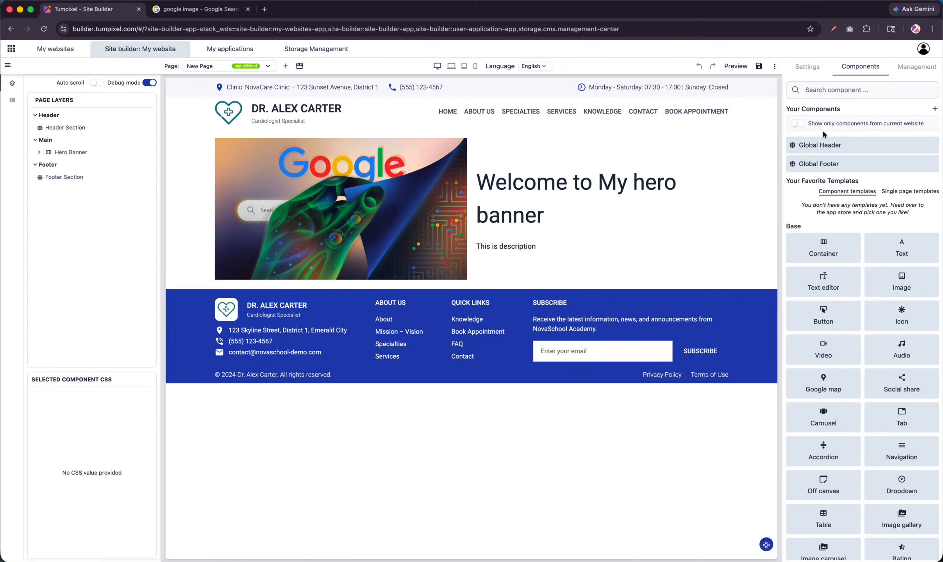
left_click(935, 109)
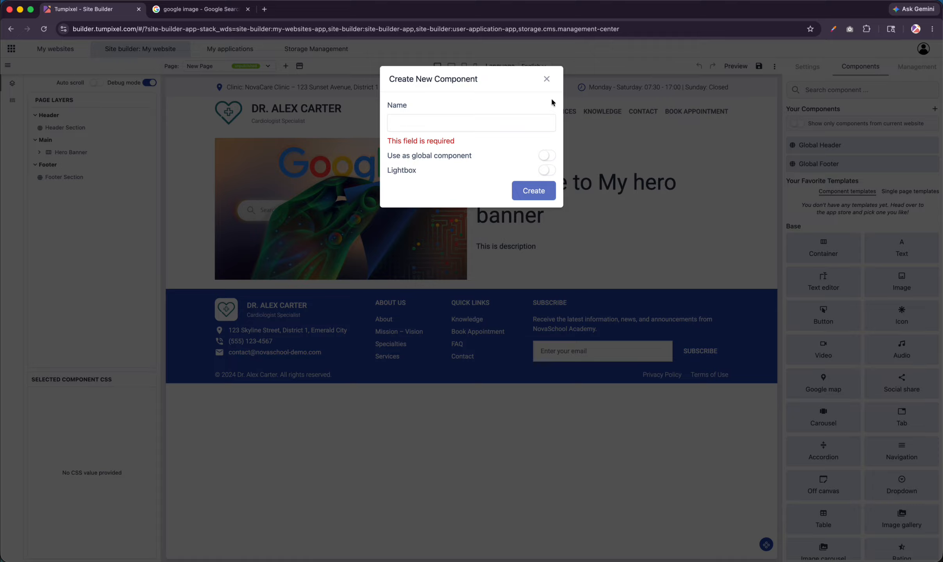
left_click(547, 79)
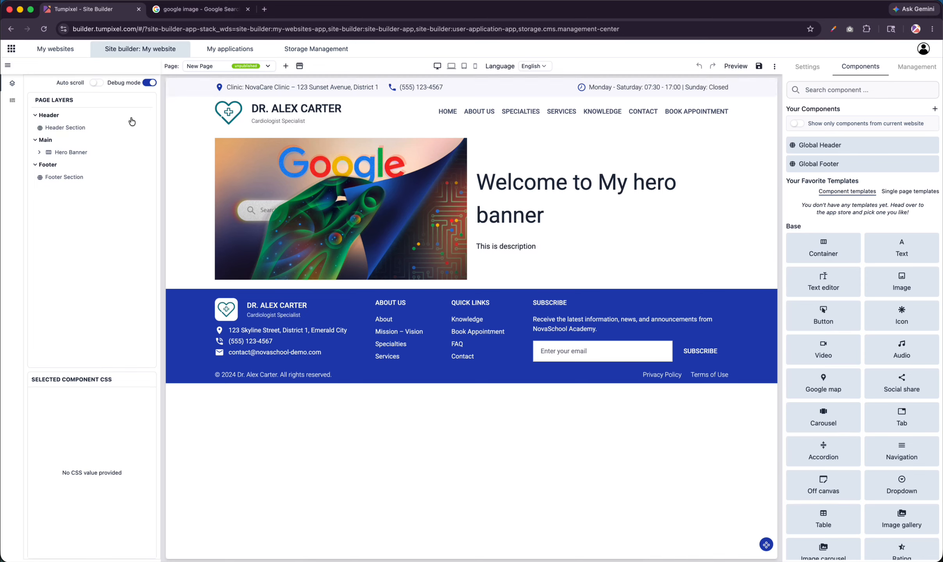
- Save the Hero Banner as a component template named "My Hero Banner" and save the page
right_click(70, 152)
mouse_move(101, 293)
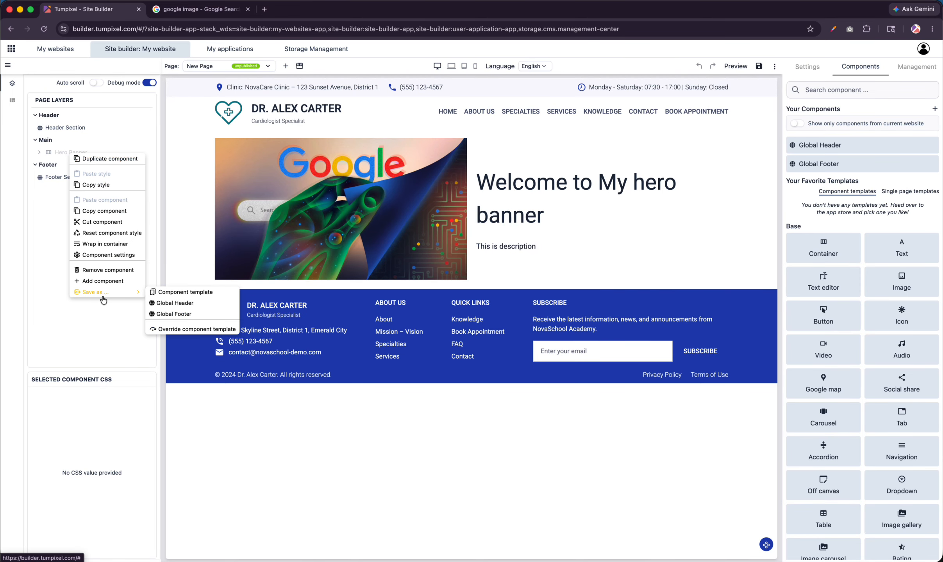
left_click(176, 294)
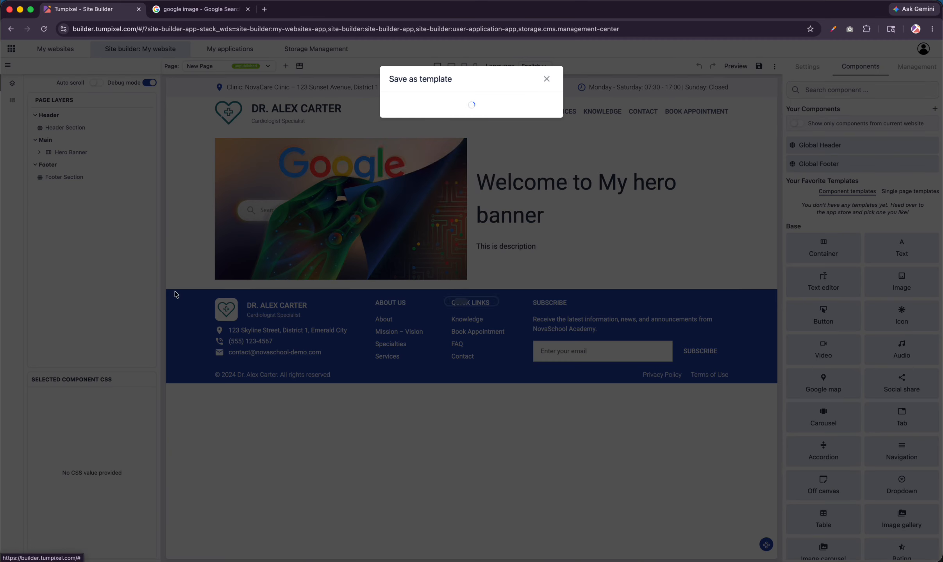
left_click(410, 130)
type("My")
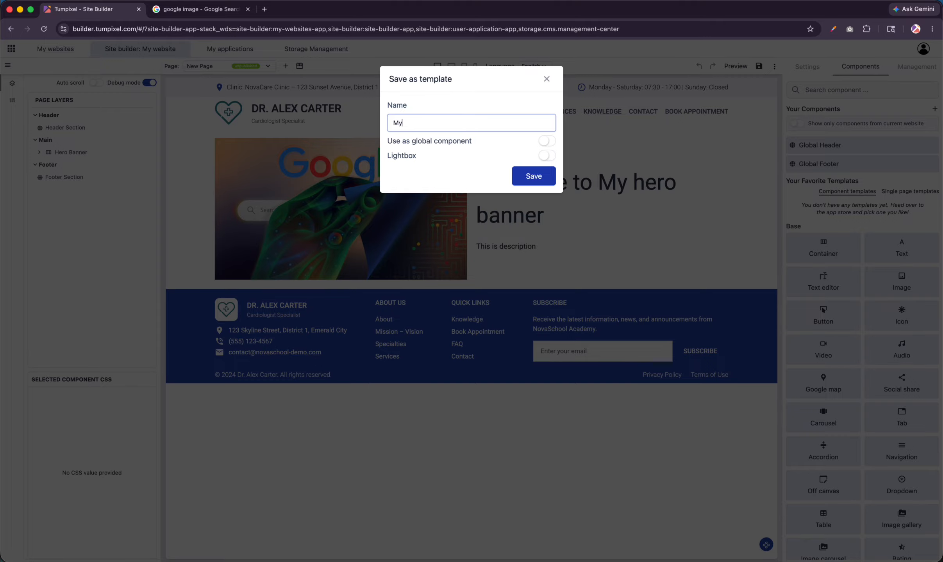
type(" Hero Banner")
left_click(517, 175)
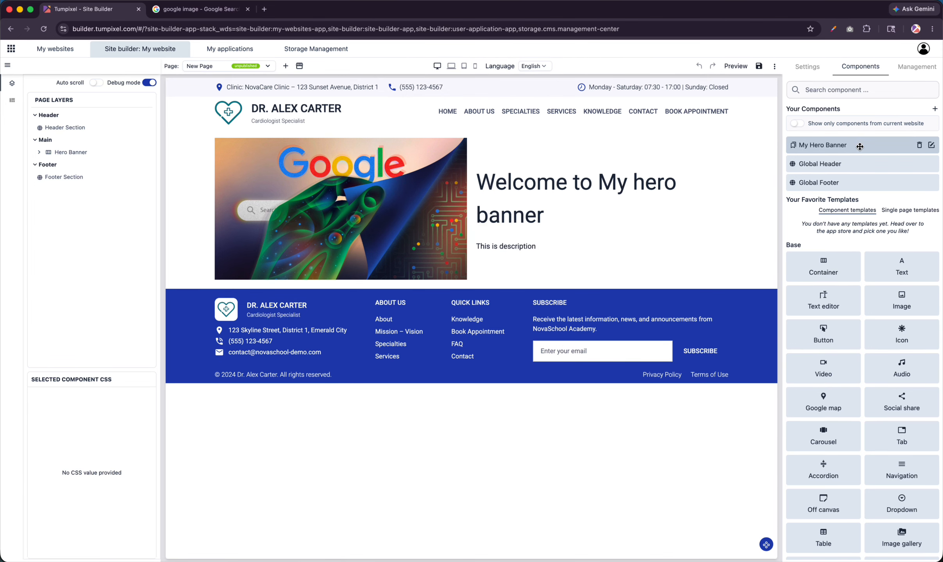
left_click(758, 66)
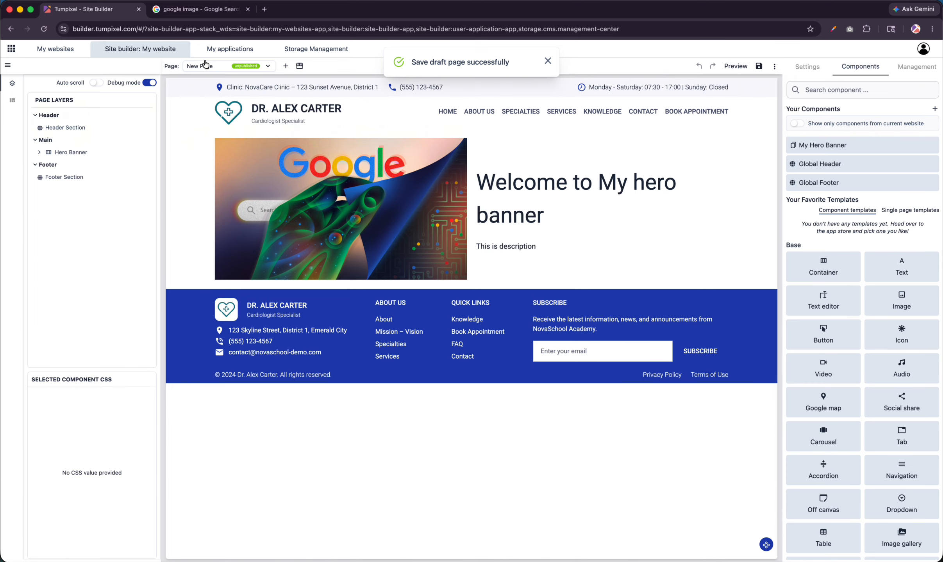
- Switch to the Home page and insert the My Hero Banner template as the first section in Main
left_click(204, 66)
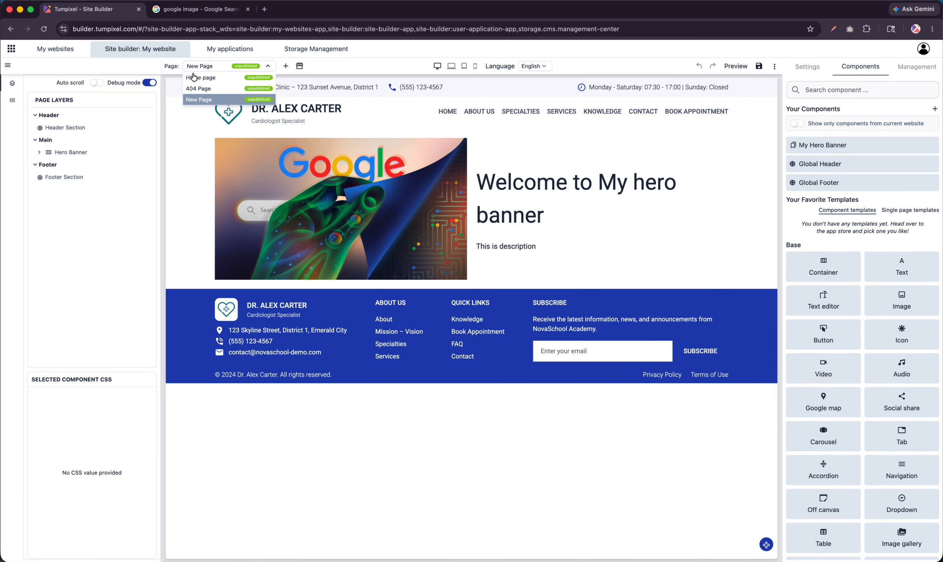
left_click(193, 78)
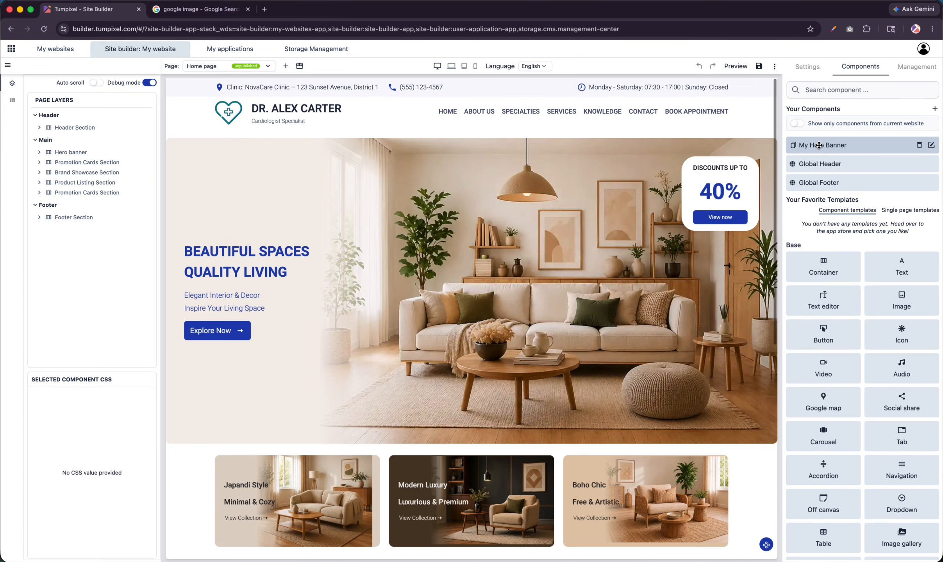
left_click_drag(815, 145, 109, 152)
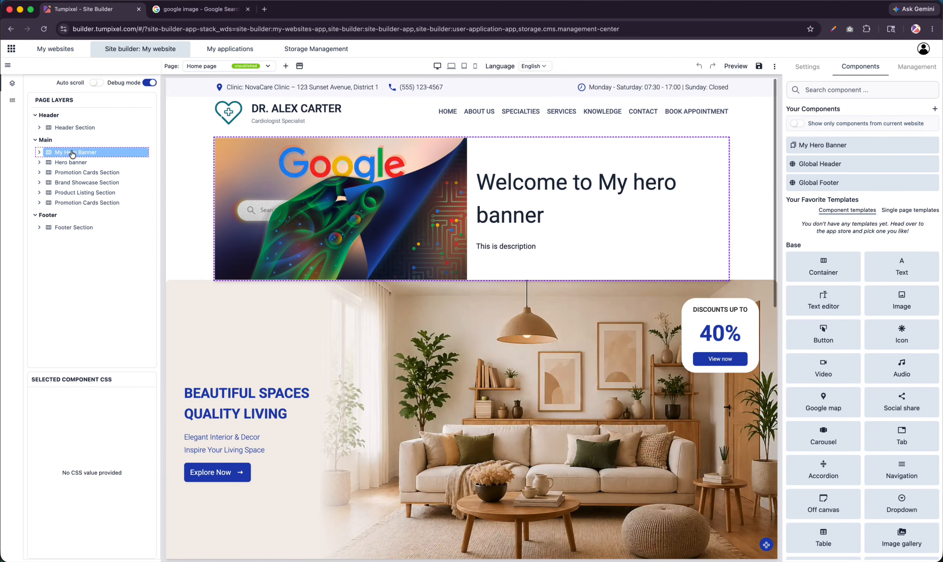
- Replace the image in the Home page's My Hero Banner with pexels-pixabay-33545.webp from the website storage
mouse_move(238, 150)
left_click(236, 132)
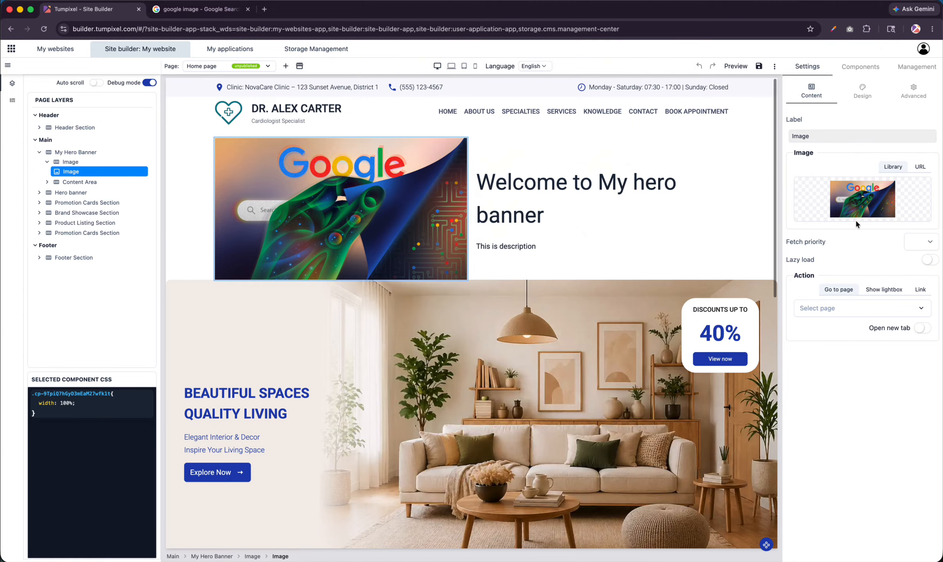
left_click(862, 200)
left_click(862, 197)
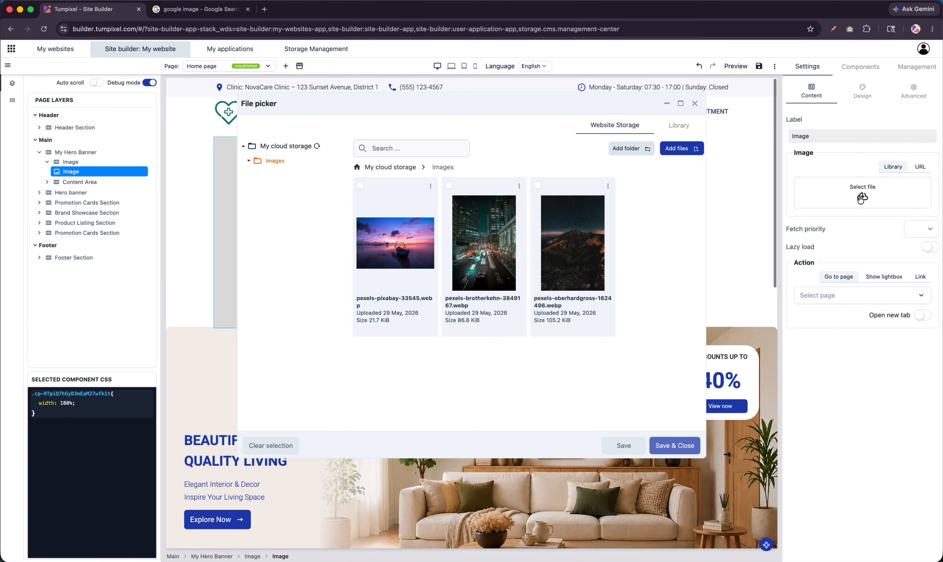
left_click(361, 187)
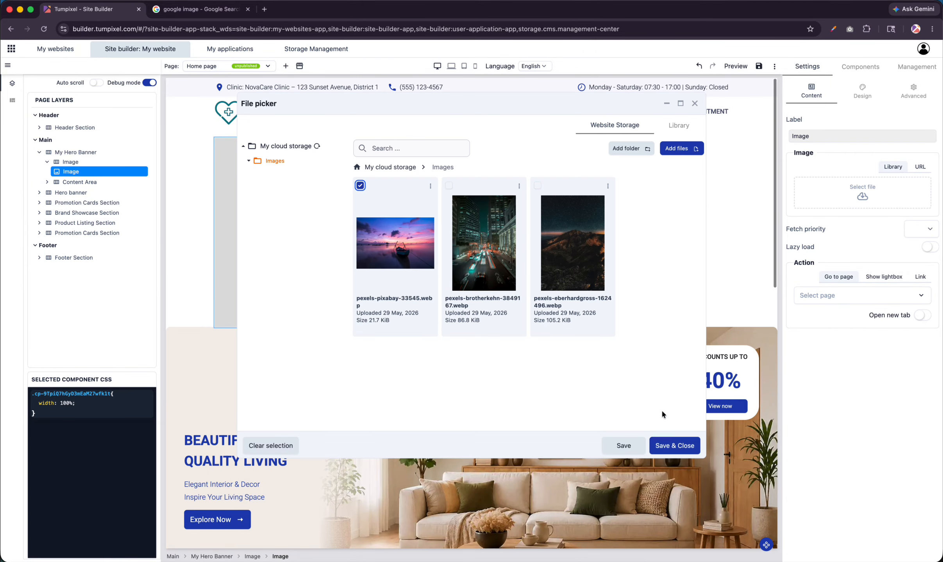
left_click(668, 445)
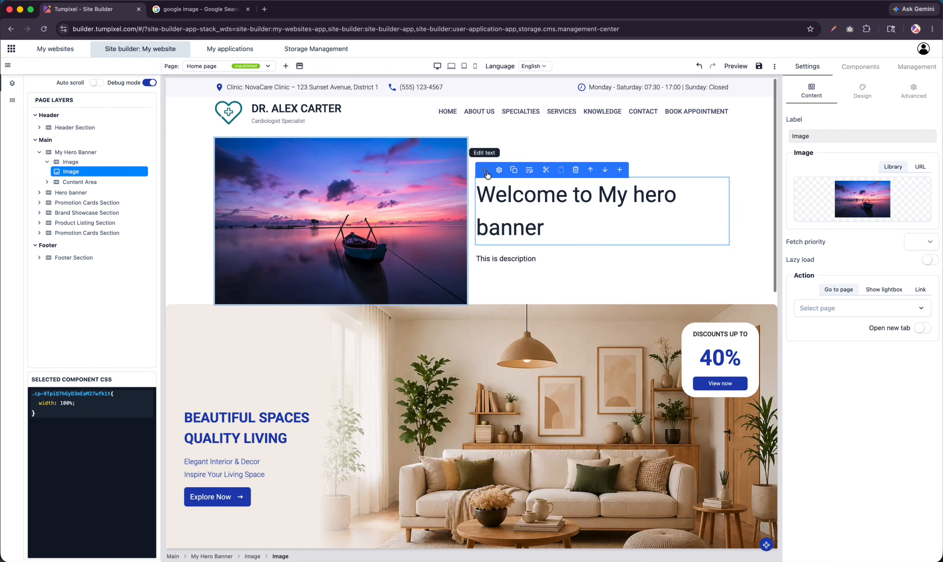
- Append "- template" to both the heading and the description of My Hero Banner and save the Home page
left_click(486, 172)
type("- t")
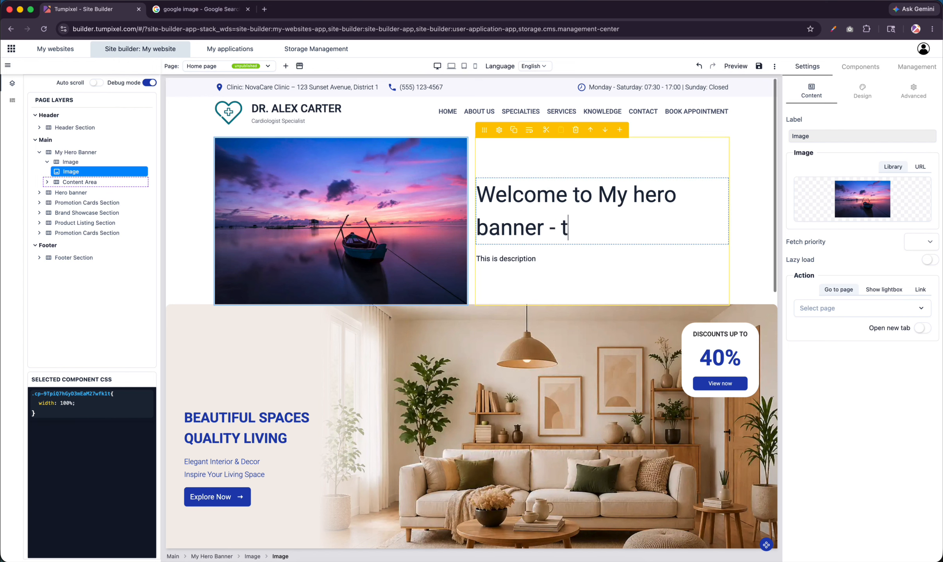
type("emplate")
left_click(490, 256)
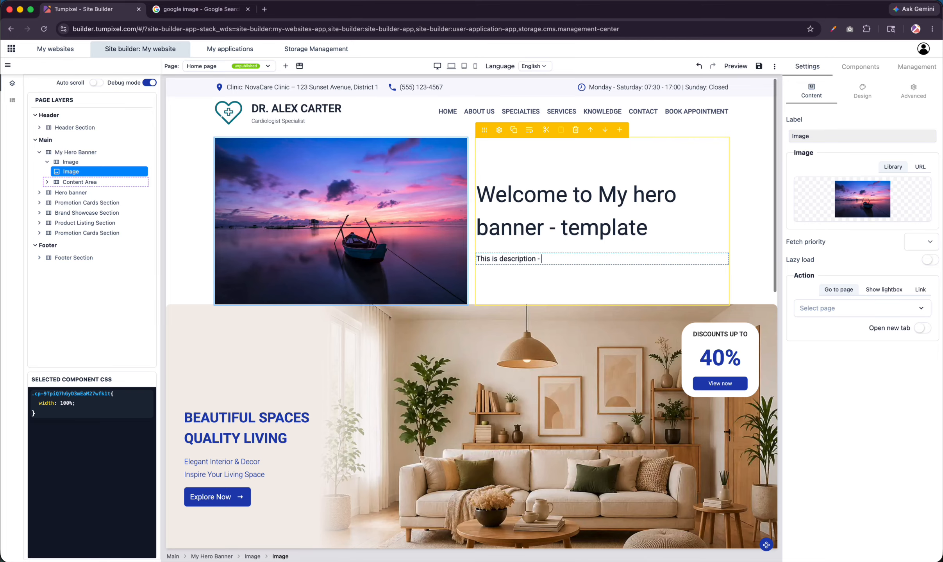
type("- template")
left_click(758, 66)
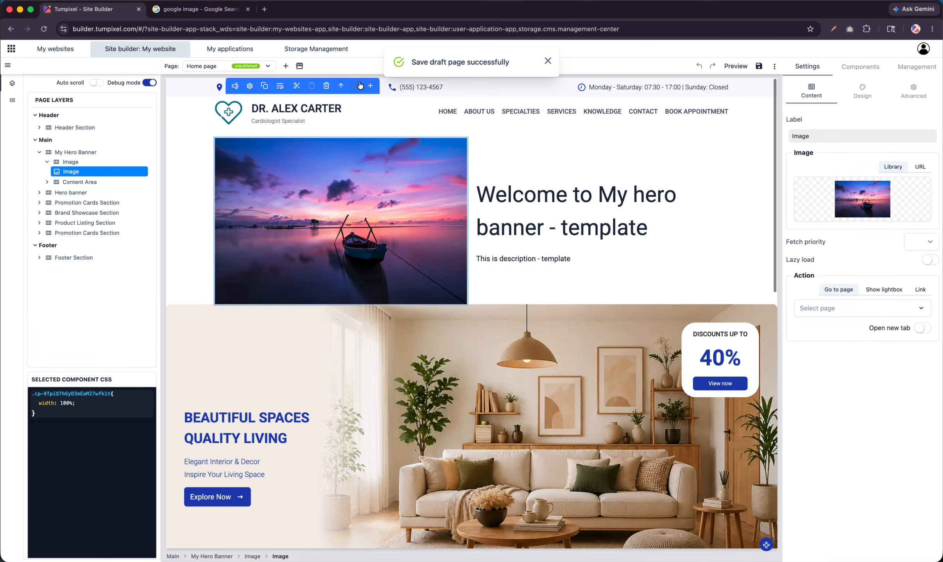
- Switch back to New Page to compare its original Hero Banner with the edited template copy
left_click(211, 66)
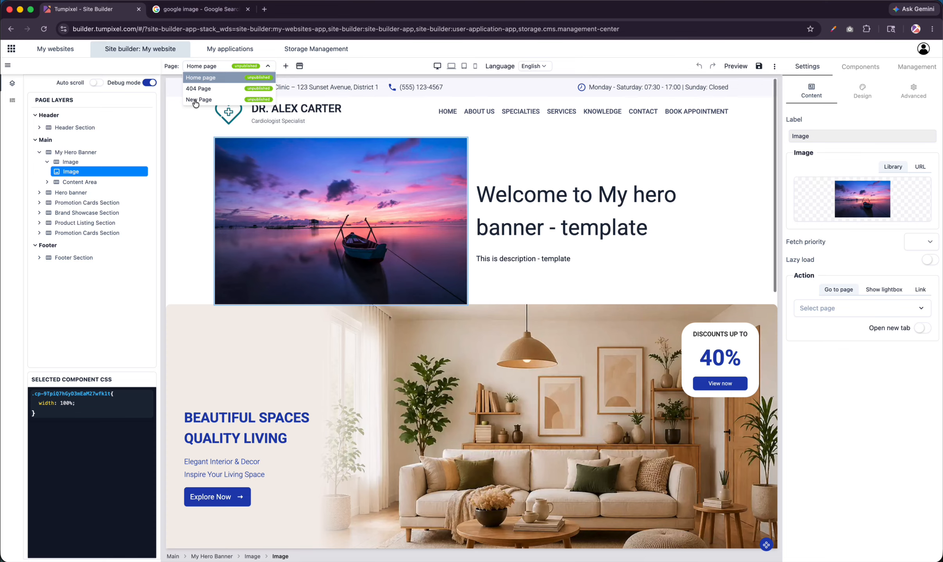
left_click(195, 100)
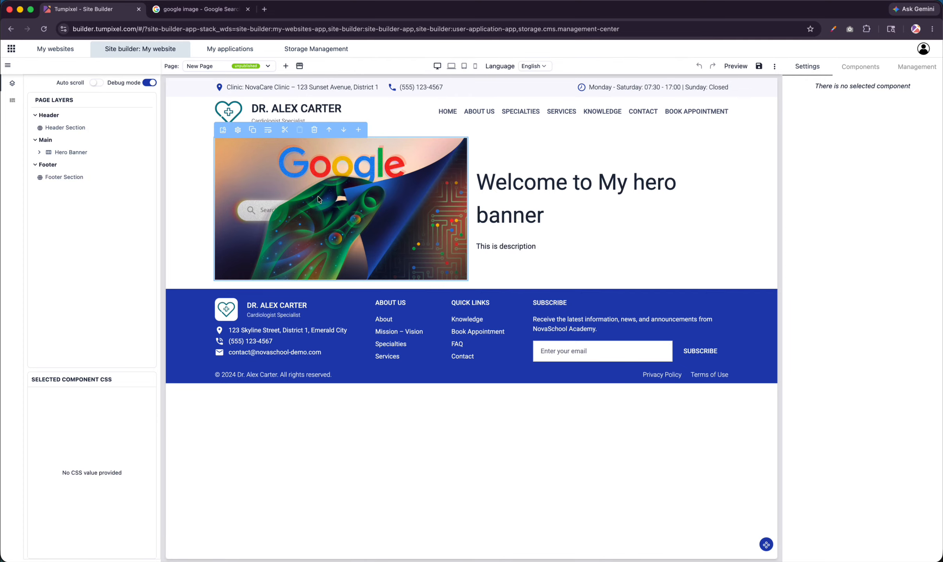